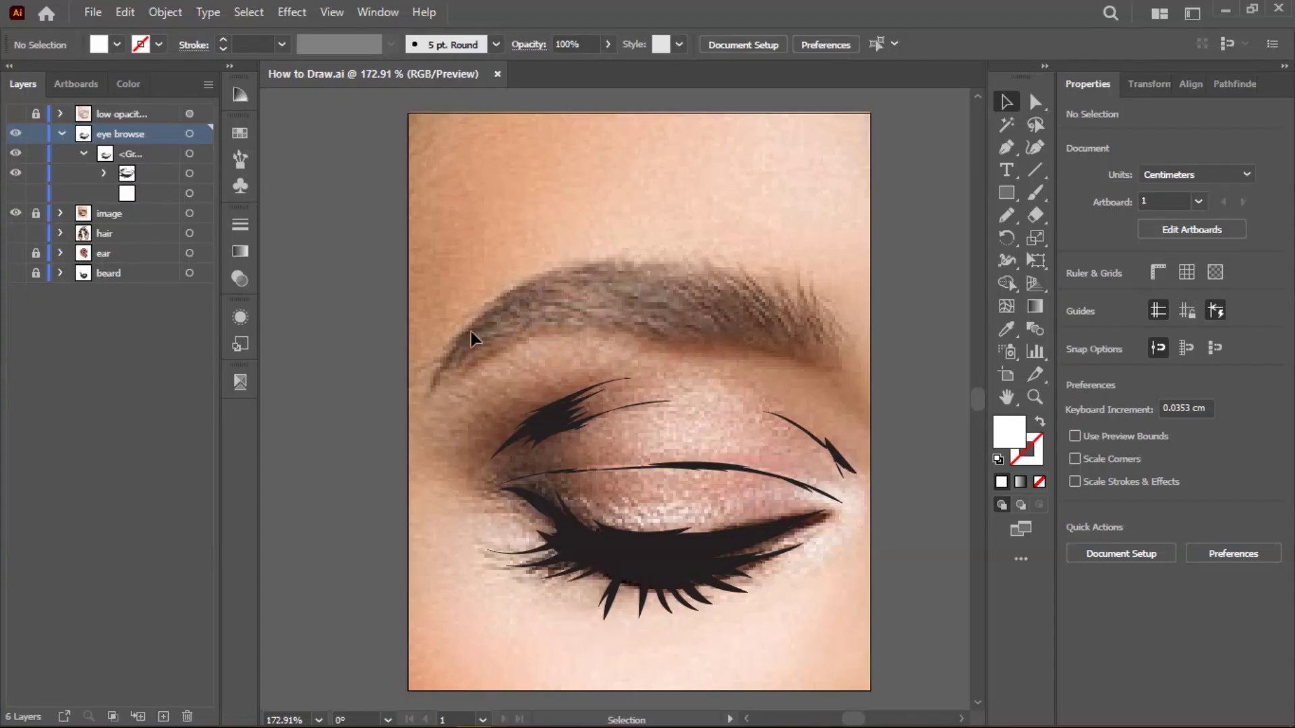
Pencil-trace spiky strands across the photo's eyebrow and fill them with the lashes' near-black 231F20.
key(n)
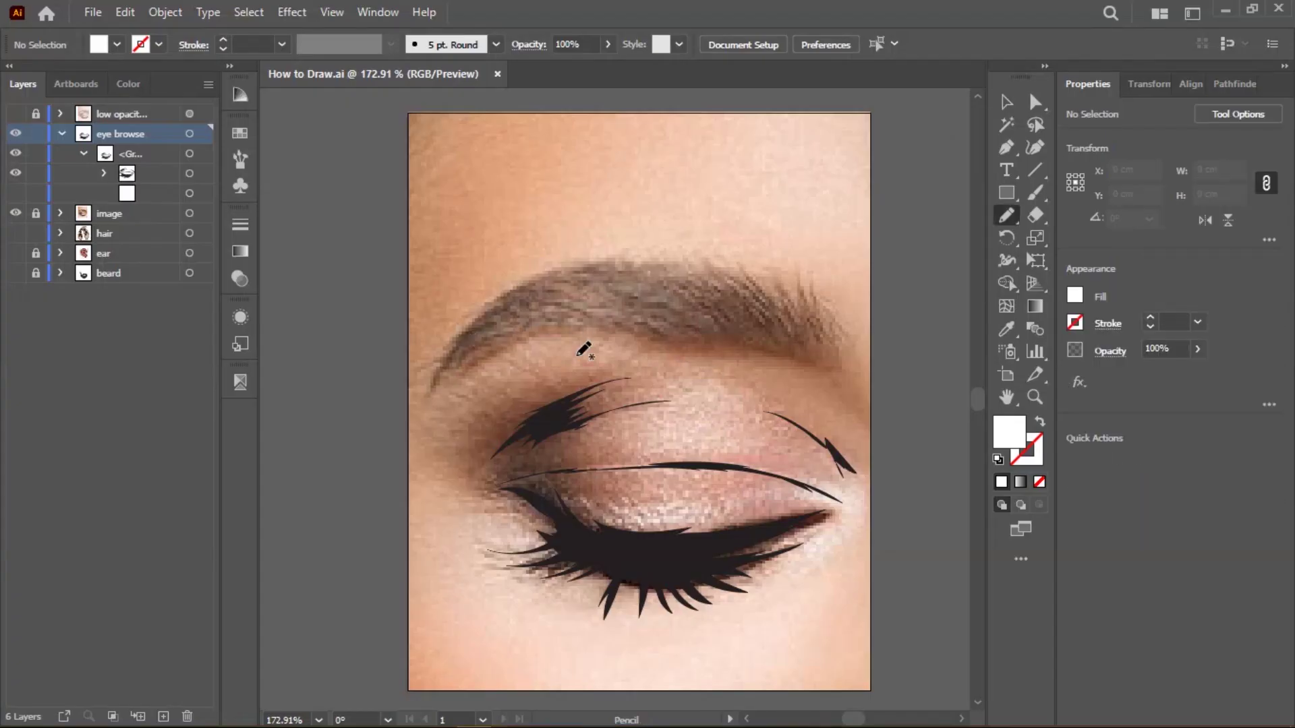
drag(561, 336, 528, 340)
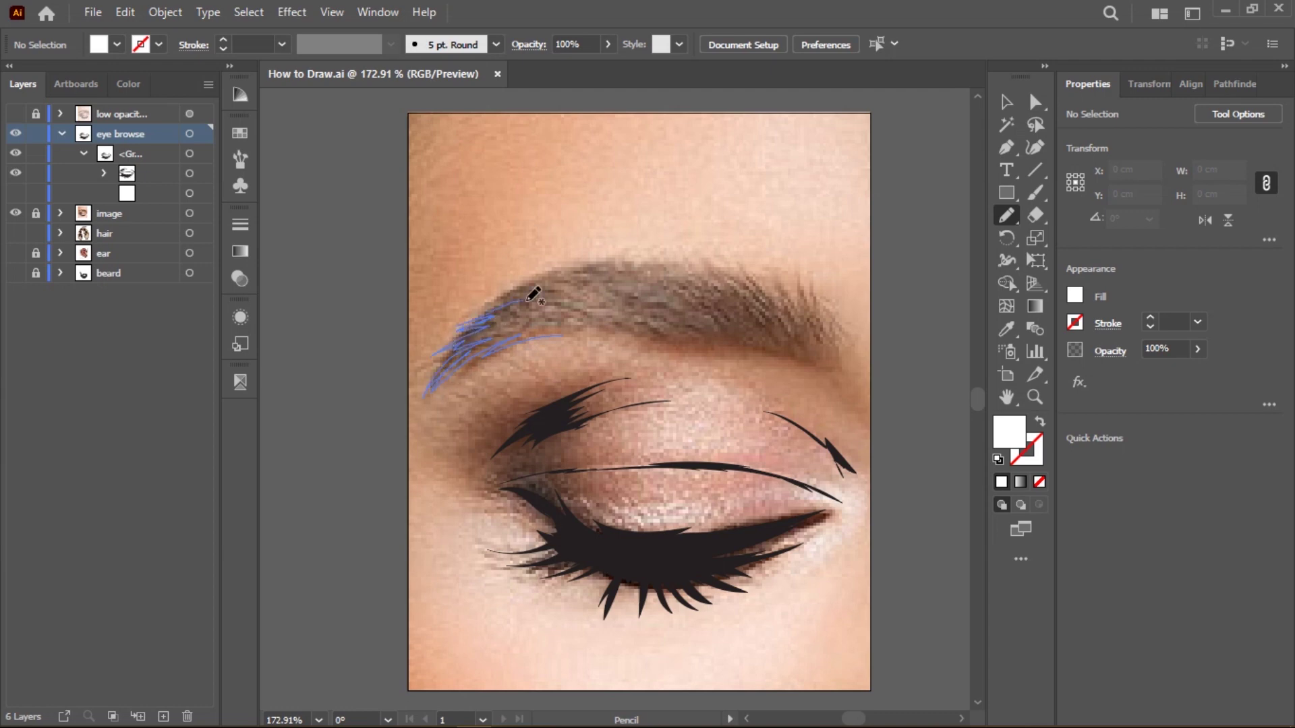
mouse_move(680, 266)
mouse_down()
mouse_move(757, 290)
mouse_move(776, 275)
mouse_up()
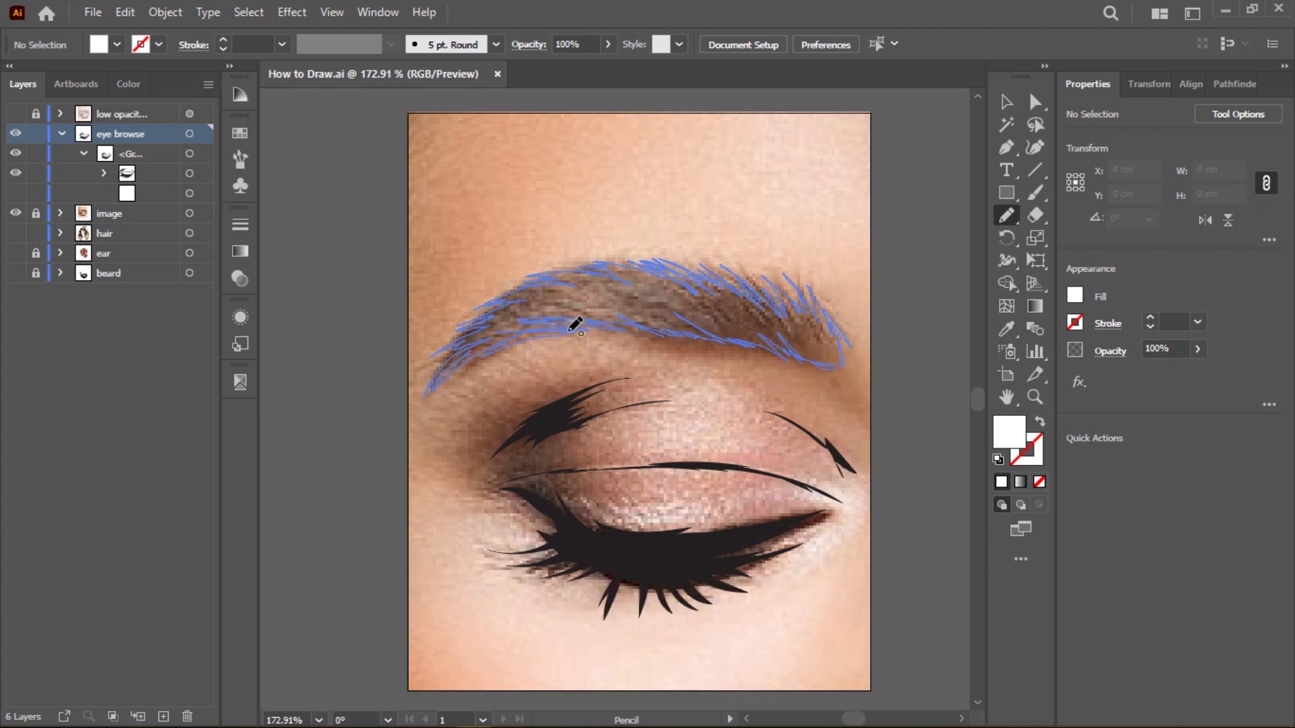
key(ctrl+a)
key(i)
click(627, 559)
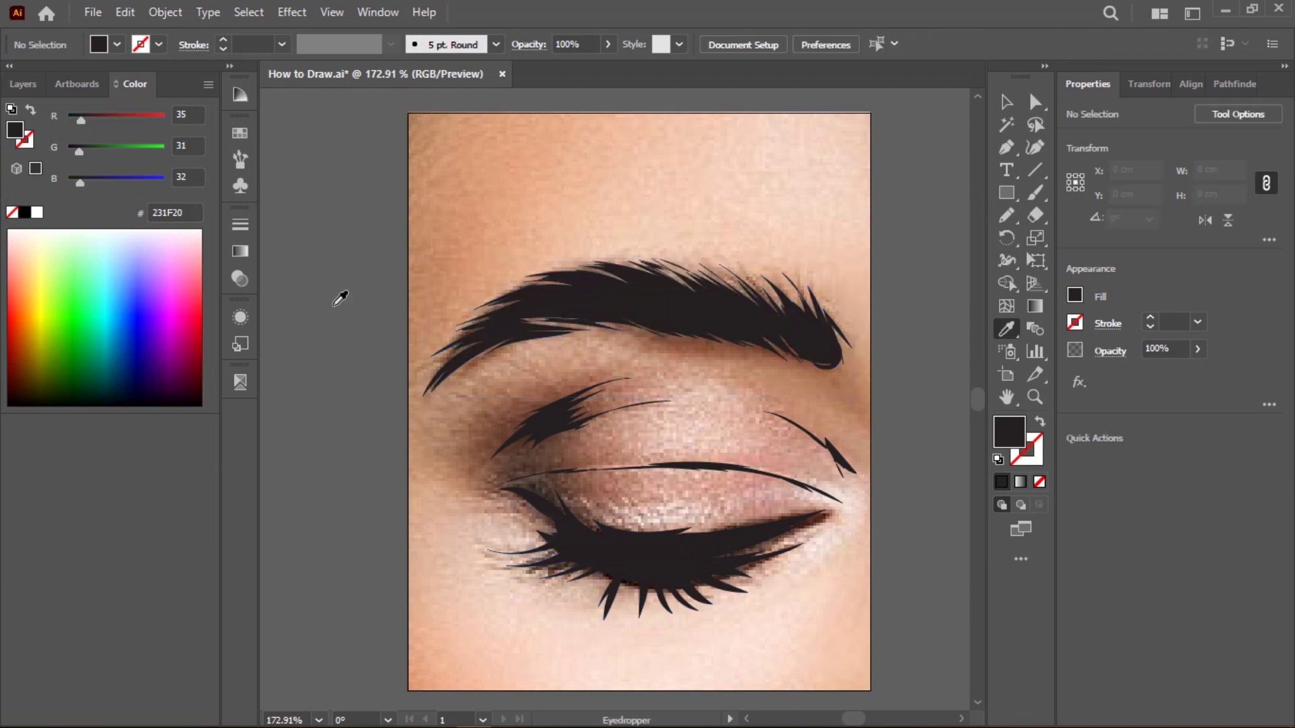
Hide the reference photo layer in the Layers panel.
key(v)
click(22, 84)
click(15, 233)
scroll(674, 304, up, 3)
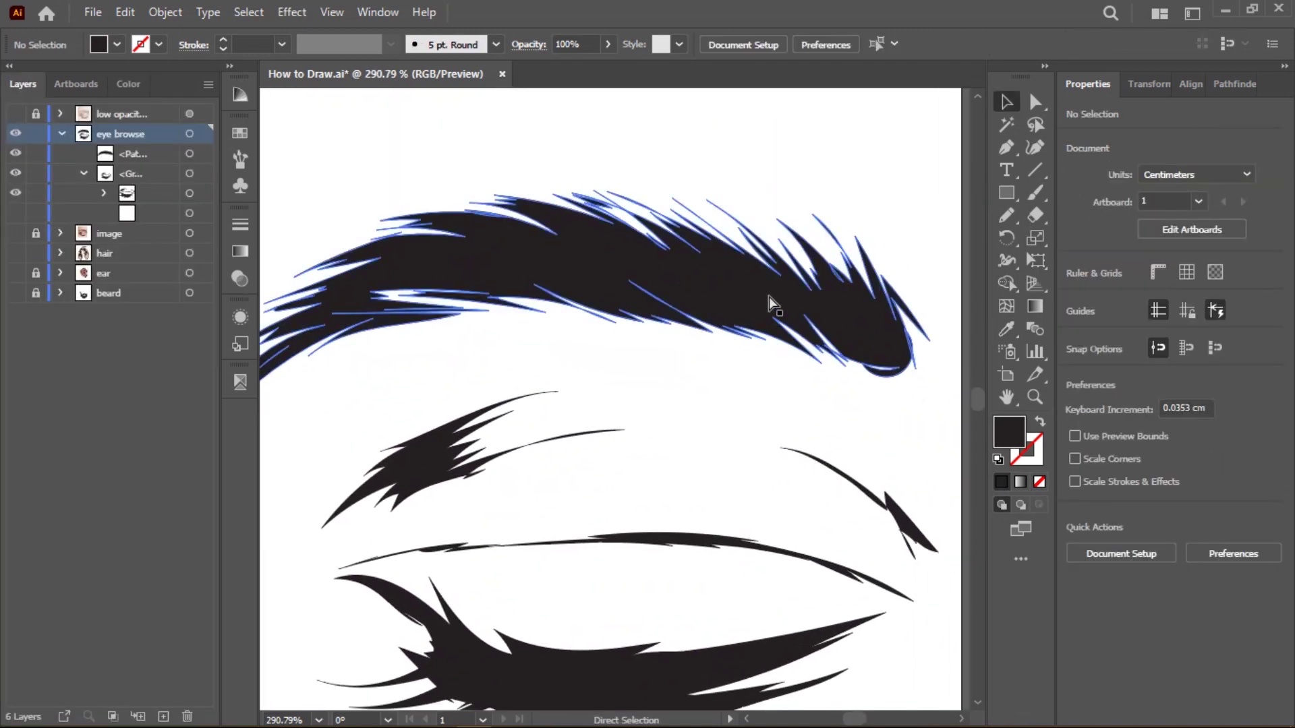
Redraw a pointed strand along the selected eyebrow shape's top edge.
click(769, 297)
scroll(593, 222, up, 3)
scroll(593, 223, up, 3)
key(n)
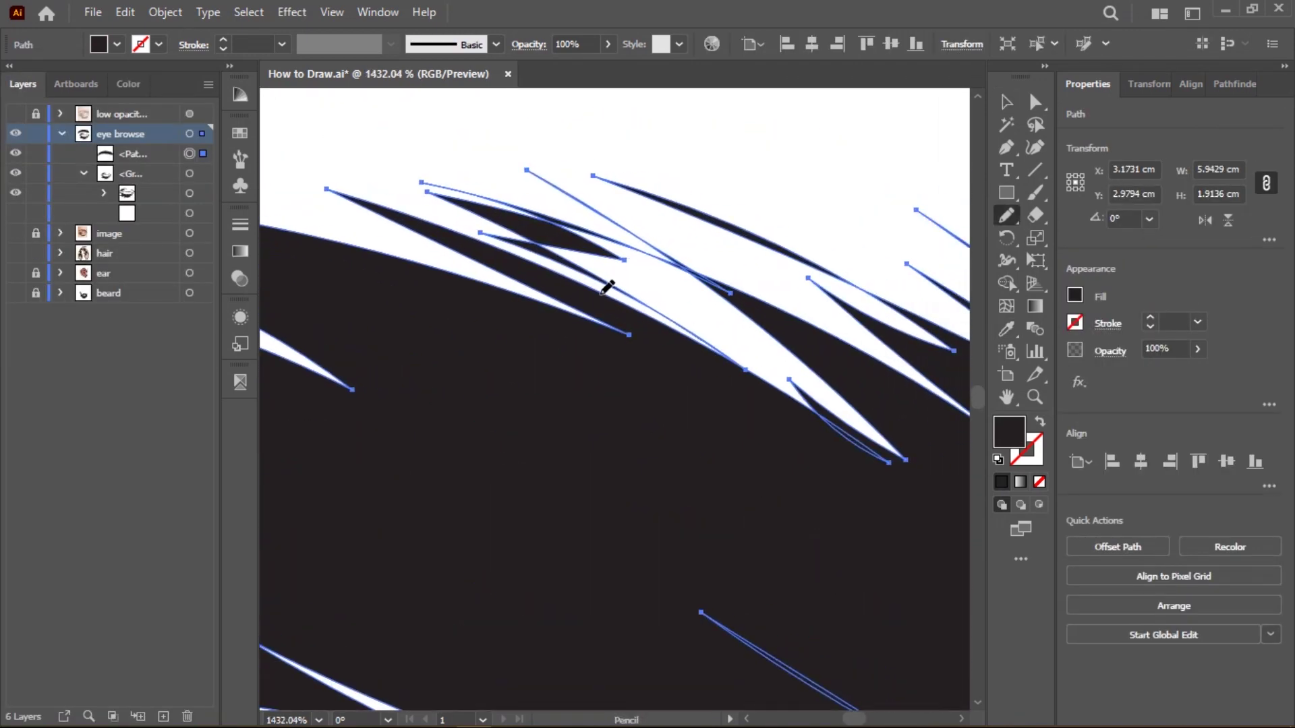
mouse_move(723, 335)
mouse_down()
mouse_move(650, 277)
mouse_move(887, 341)
mouse_up()
scroll(888, 341, down, 3)
scroll(725, 277, up, 3)
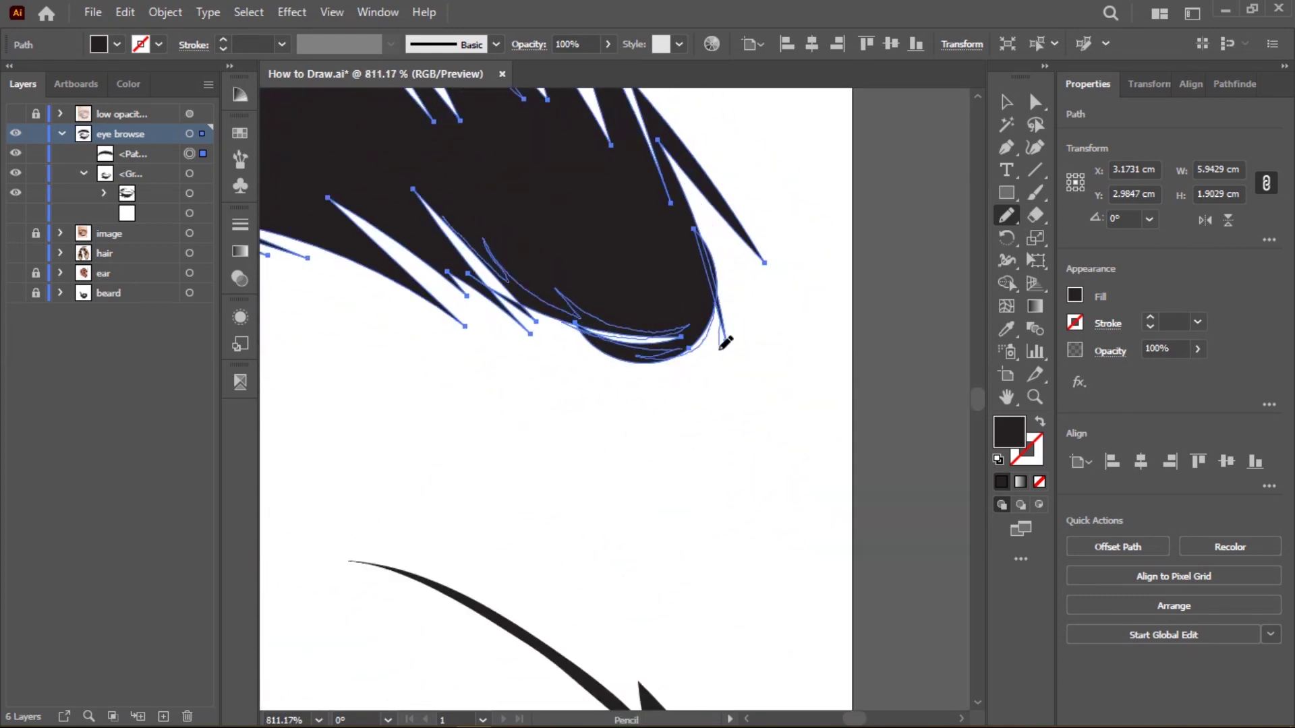
scroll(698, 199, down, 3)
scroll(653, 299, up, 2)
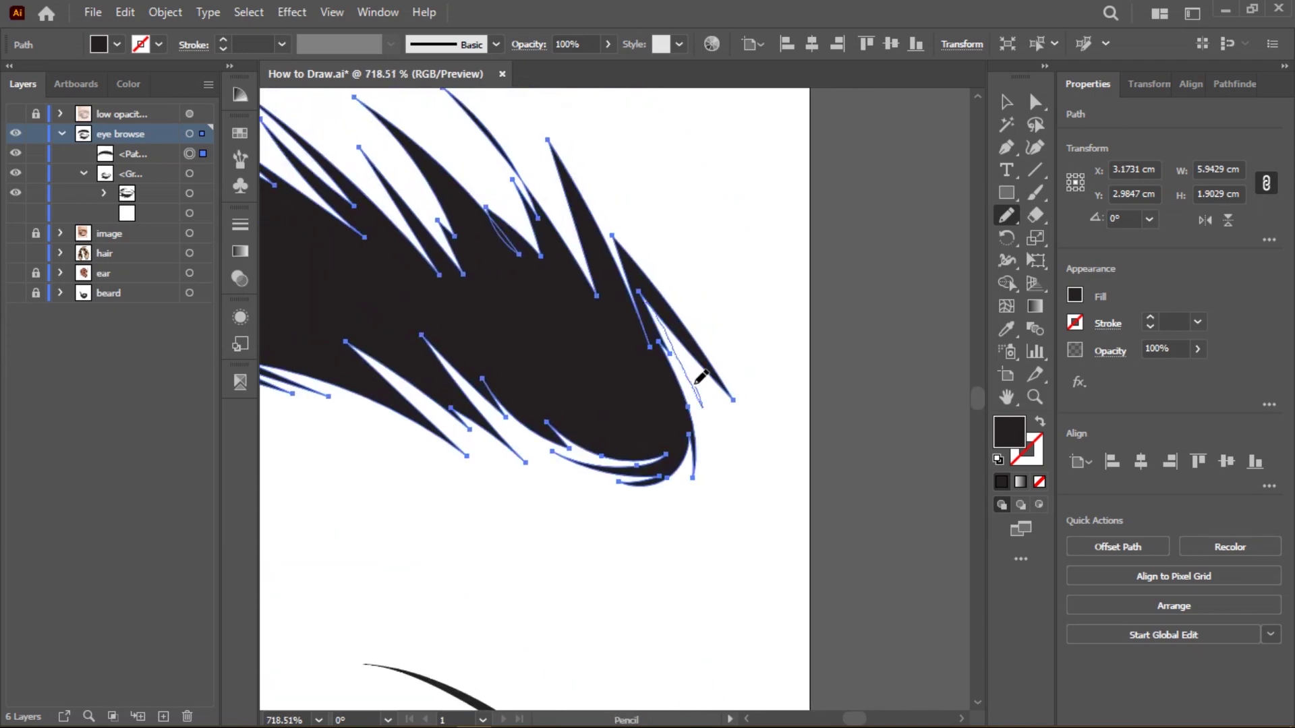
Add a pointed strand near the brow's tail and scribble a highlight shape inside the brow.
drag(568, 221, 634, 249)
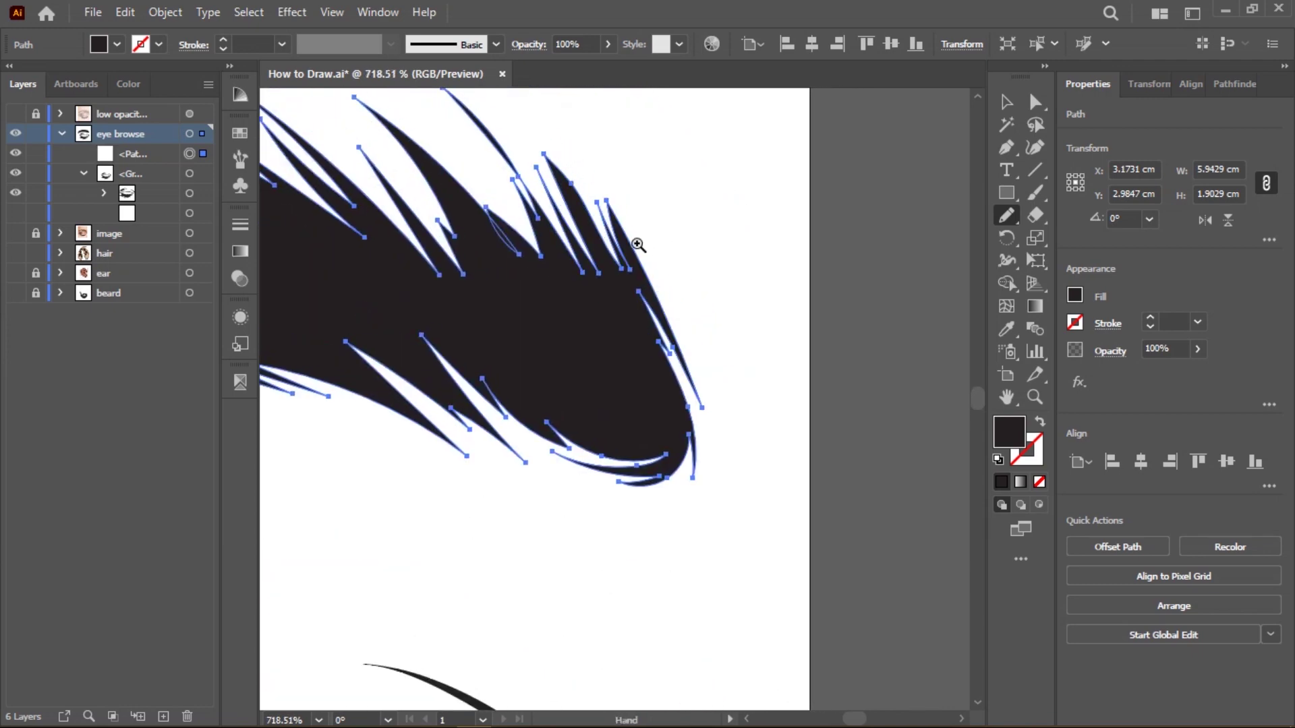
scroll(800, 306, down, 3)
scroll(718, 265, up, 3)
scroll(717, 265, up, 2)
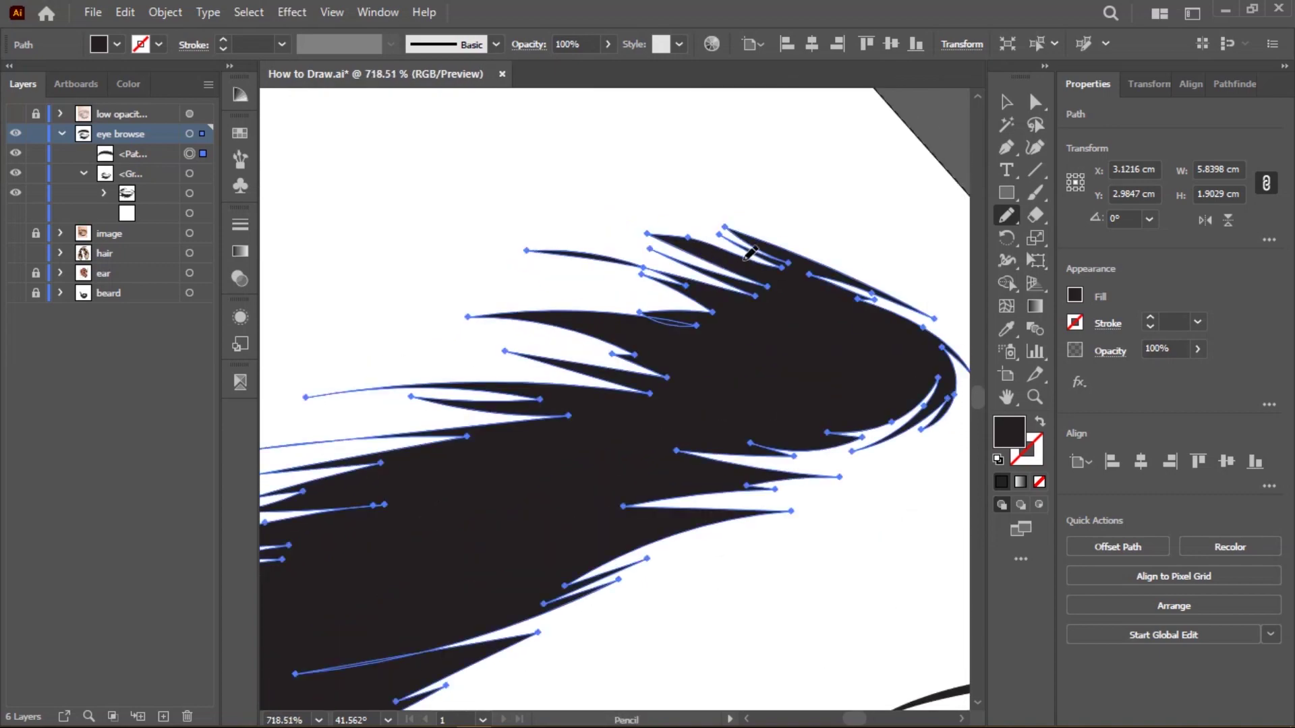
scroll(733, 258, down, 3)
scroll(590, 252, down, 2)
drag(393, 284, 590, 286)
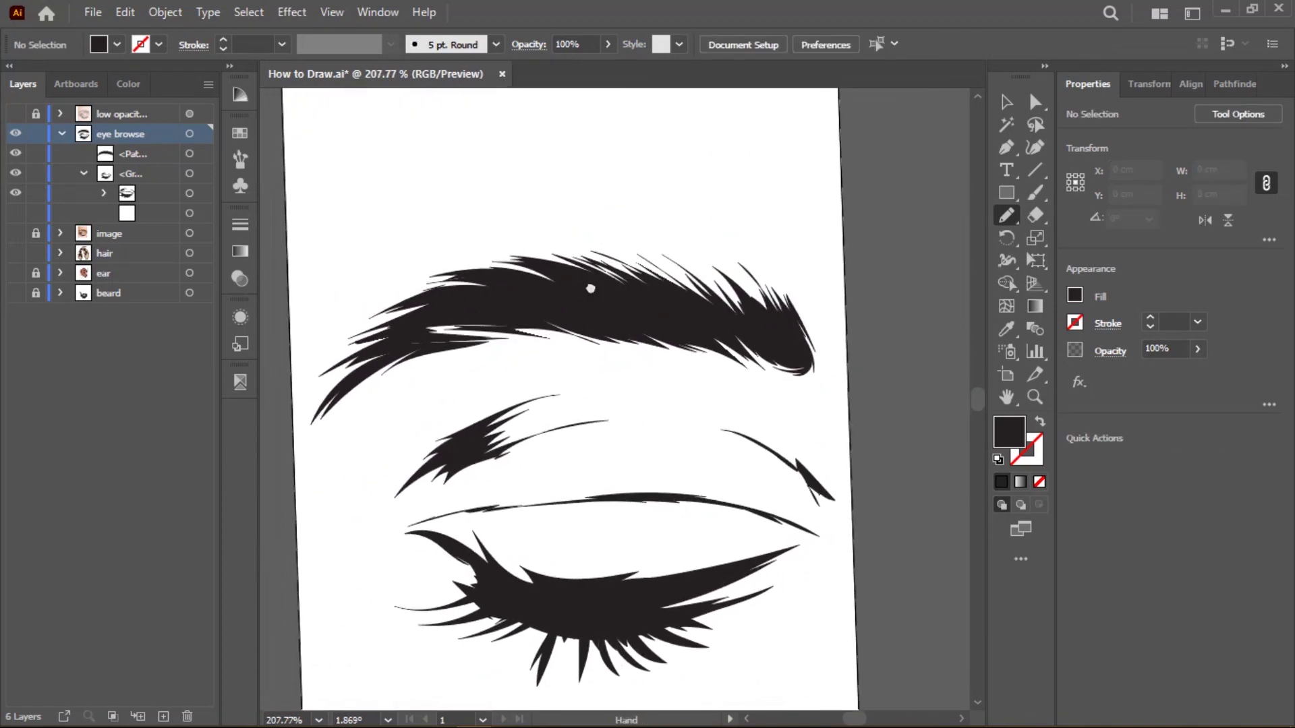
scroll(631, 268, up, 3)
scroll(631, 269, down, 2)
mouse_move(331, 255)
mouse_down()
mouse_move(447, 274)
mouse_move(544, 268)
mouse_move(723, 305)
mouse_move(819, 305)
mouse_move(749, 271)
mouse_move(484, 208)
mouse_move(317, 253)
mouse_up()
Fill the inner scribble with dark grey 353032.
key(i)
scroll(672, 220, up, 1)
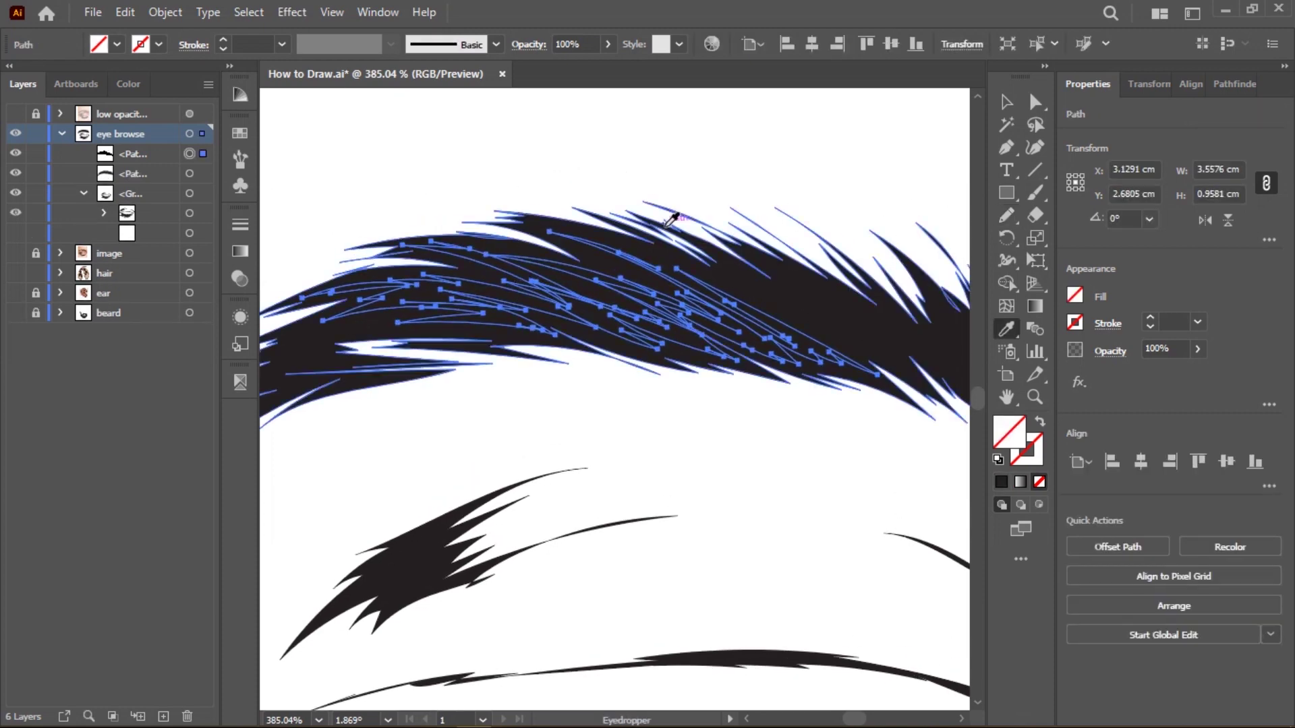
click(666, 226)
double_click(1007, 433)
text(353032)
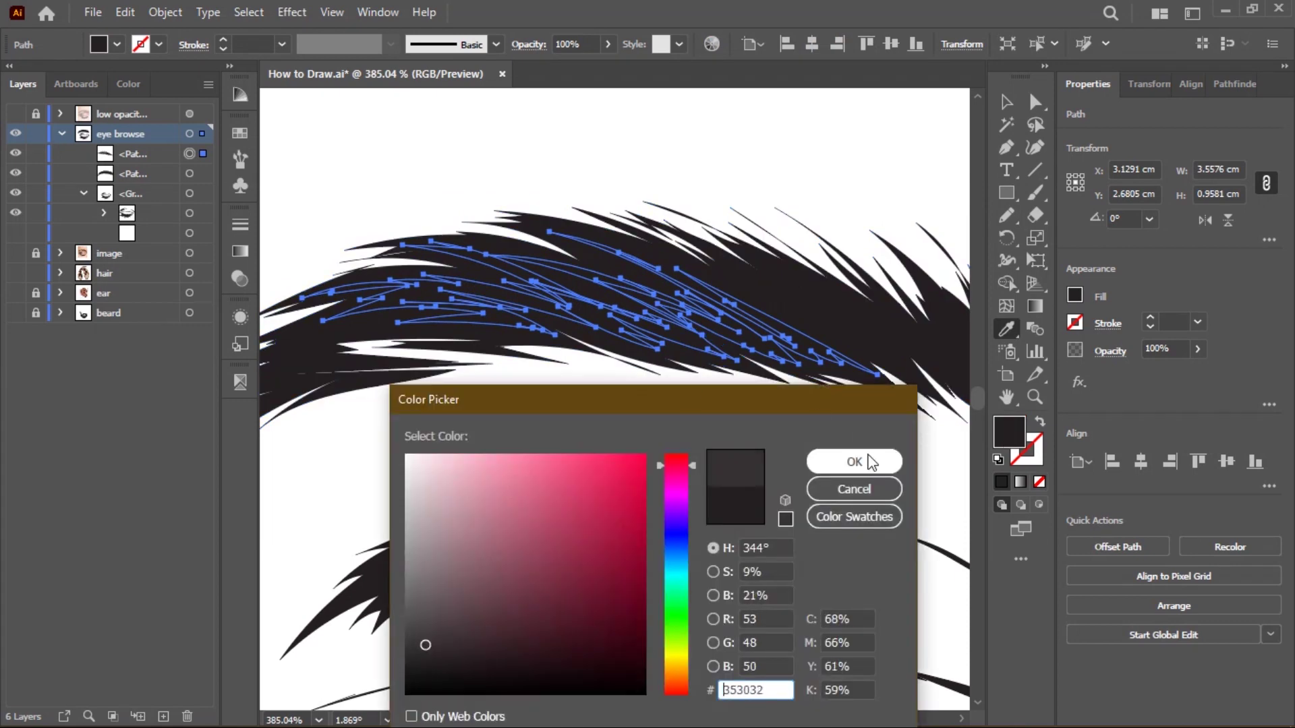
click(871, 463)
Pencil dark grey highlight strands along the brow's inner end.
key(n)
key(ctrl+shift+a)
scroll(674, 229, down, 2)
scroll(641, 199, up, 5)
mouse_move(754, 143)
mouse_down()
mouse_move(663, 157)
mouse_move(427, 366)
mouse_move(692, 251)
mouse_move(520, 260)
mouse_move(601, 197)
mouse_move(836, 169)
mouse_move(829, 144)
mouse_up()
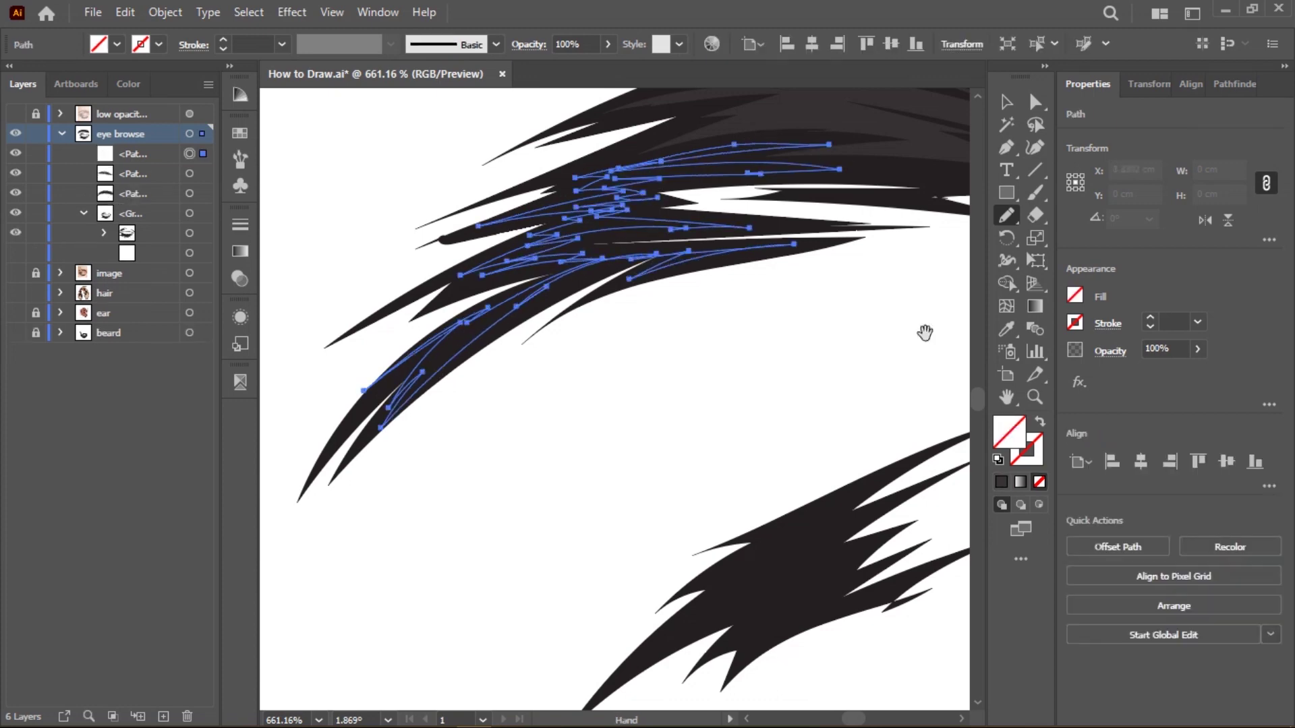
key(ctrl+shift+a)
Draw a long highlight scribble along the tail strands and more strands across the brow.
scroll(631, 220, down, 3)
scroll(680, 214, up, 3)
drag(679, 214, 673, 276)
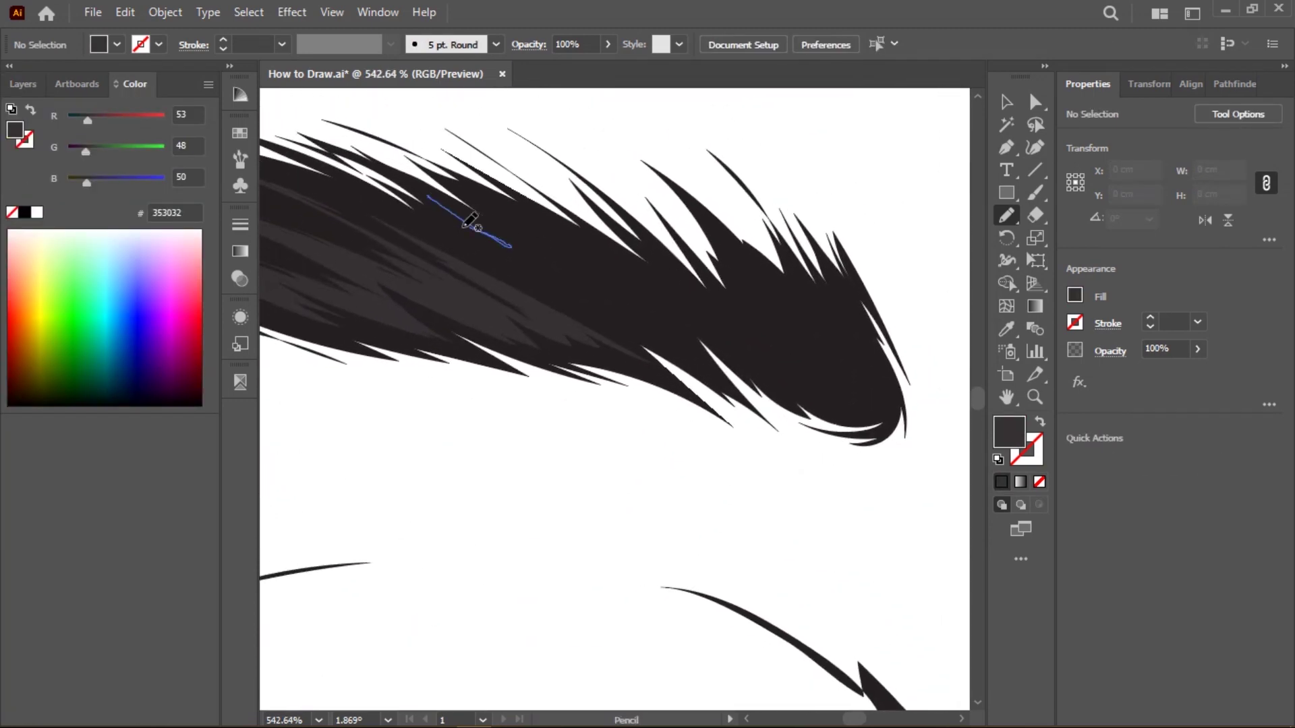
mouse_move(465, 226)
mouse_down()
mouse_move(564, 304)
mouse_move(701, 364)
mouse_move(870, 384)
mouse_move(840, 305)
mouse_move(748, 257)
mouse_move(803, 338)
mouse_move(722, 281)
mouse_move(679, 302)
mouse_move(413, 193)
mouse_up()
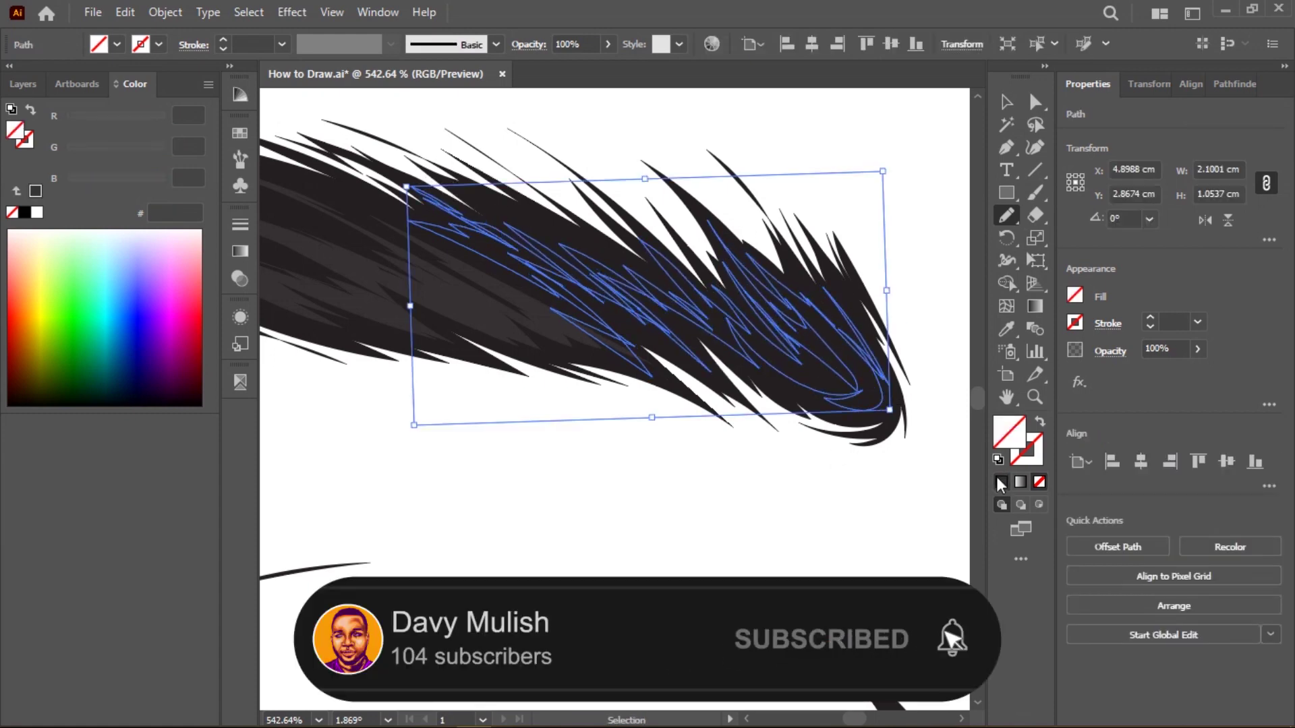
click(530, 291)
mouse_move(746, 173)
mouse_down()
mouse_move(447, 355)
mouse_move(384, 492)
mouse_move(592, 363)
mouse_move(506, 346)
mouse_move(717, 202)
mouse_move(810, 167)
mouse_up()
Change the highlight fill to a slightly lighter grey, 494346.
key(i)
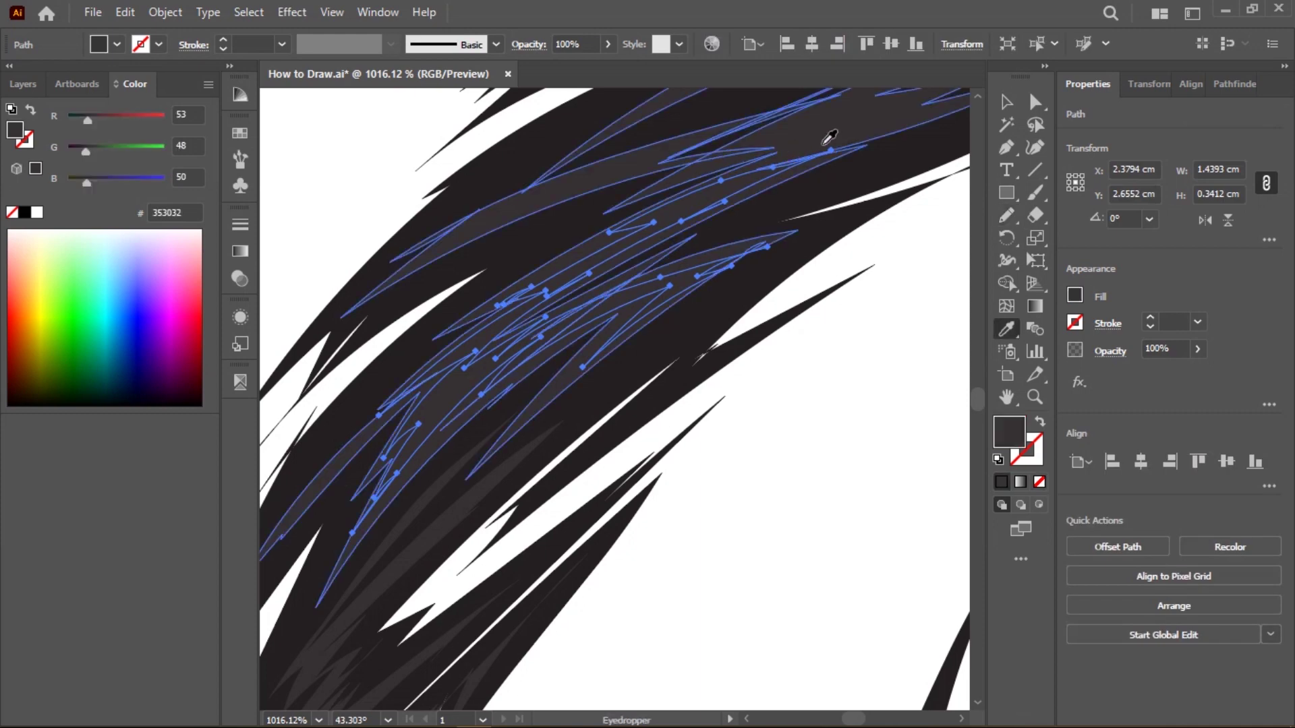
click(829, 138)
double_click(1012, 434)
click(424, 626)
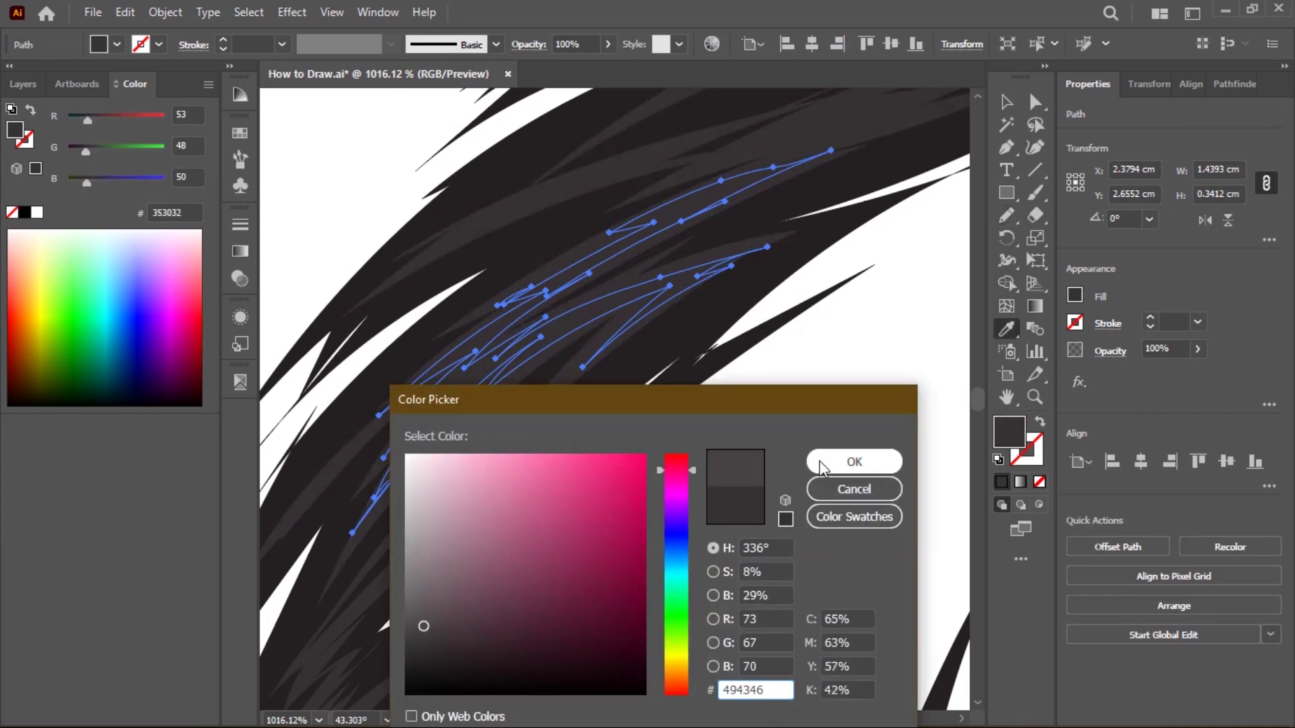
click(821, 466)
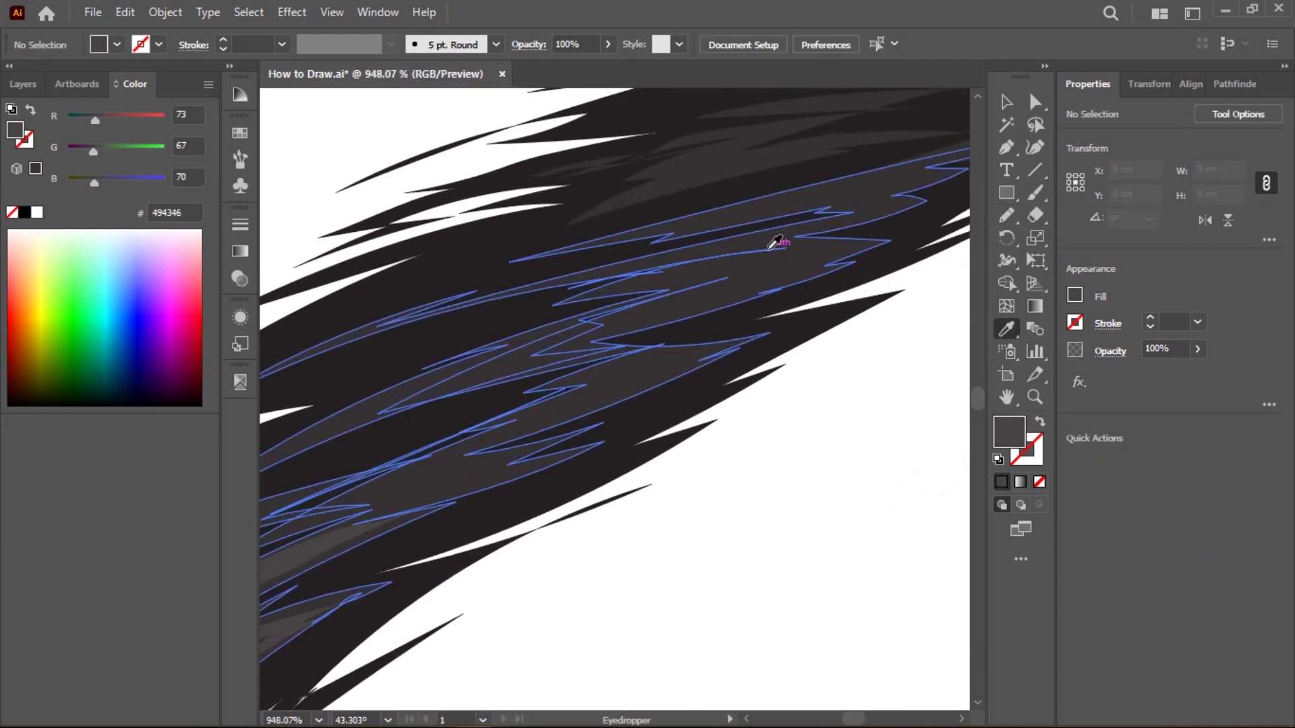
Scribble two lighter grey highlight strands across the brow.
key(n)
scroll(824, 310, up, 1)
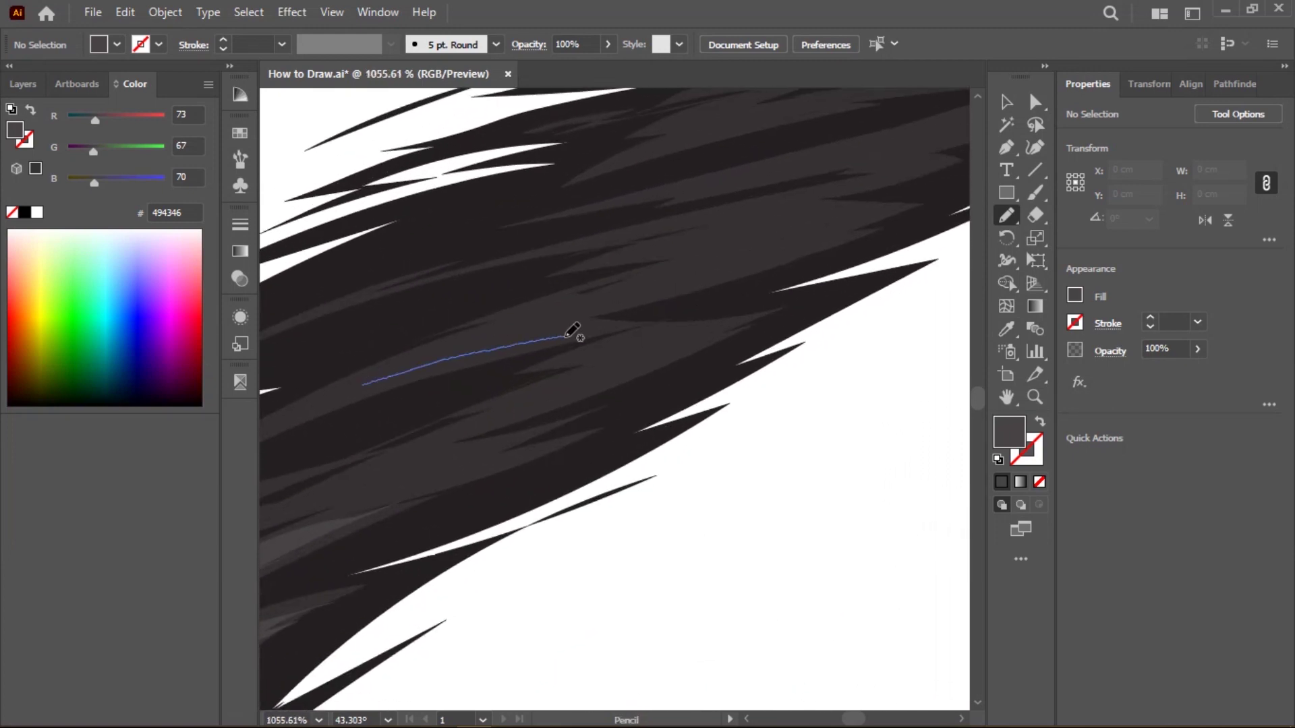
mouse_move(572, 331)
mouse_down()
mouse_move(792, 251)
mouse_move(809, 202)
mouse_move(641, 231)
mouse_move(769, 231)
mouse_up()
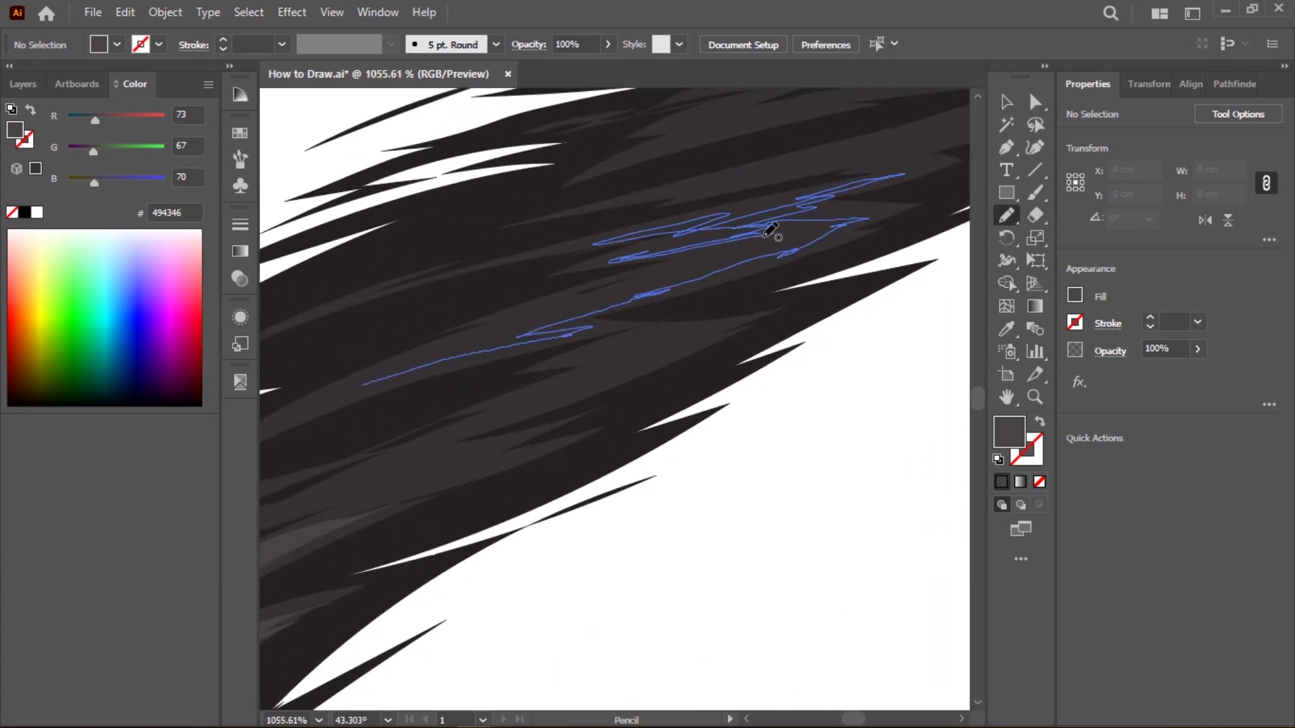
drag(376, 378, 295, 420)
scroll(775, 326, up, 1)
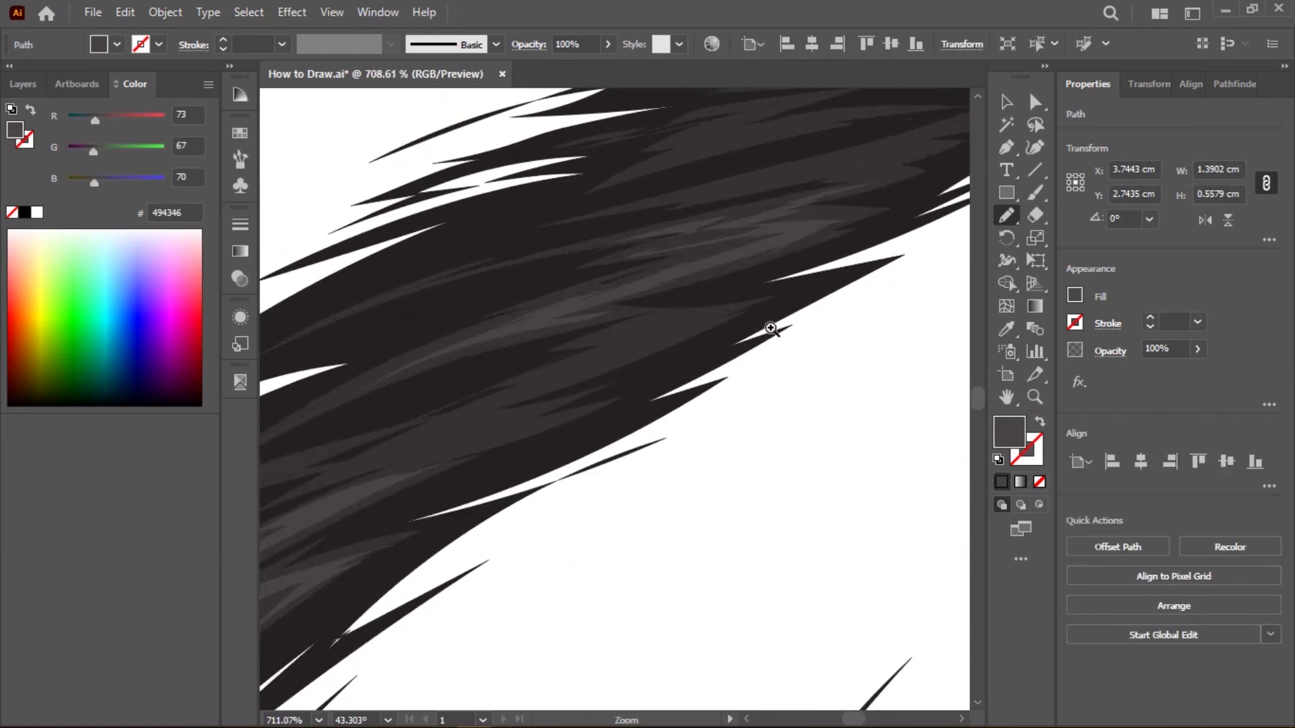
mouse_move(774, 326)
mouse_down()
mouse_move(489, 395)
mouse_move(740, 265)
mouse_move(656, 260)
mouse_move(596, 321)
mouse_move(283, 465)
mouse_up()
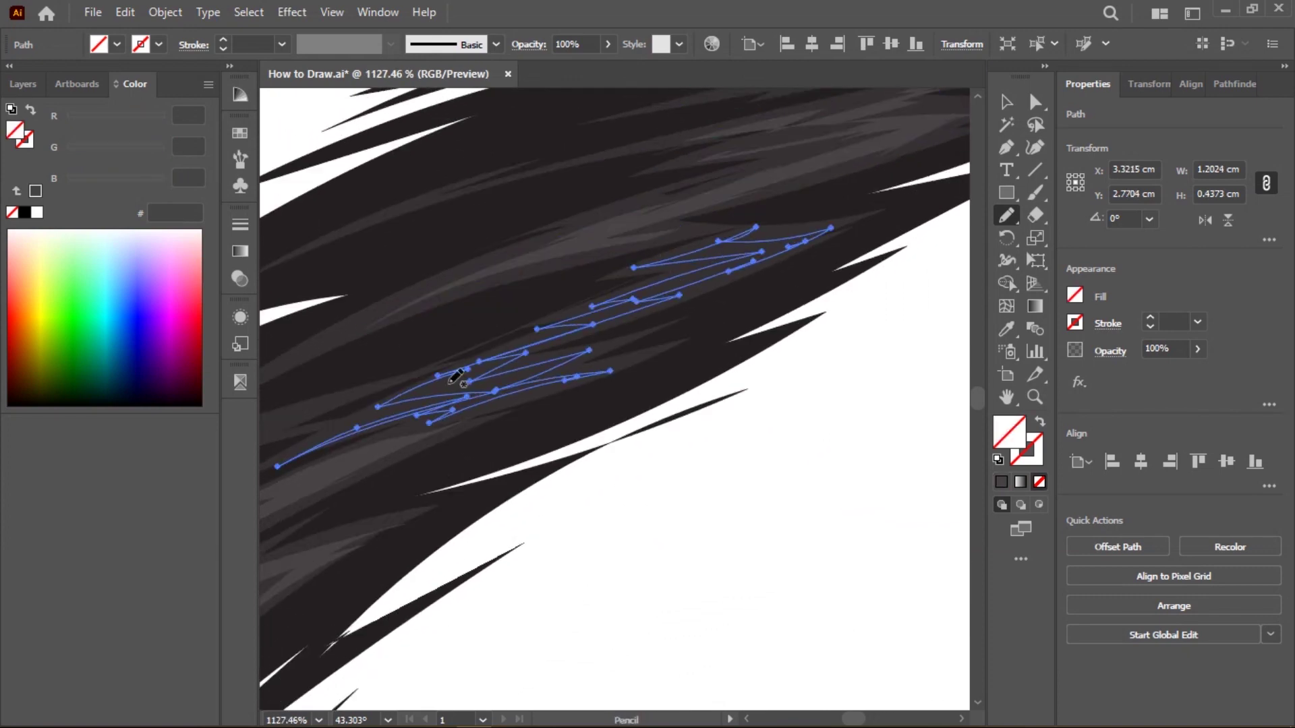
Draw a curved highlight around the brow's tail and a strand along its middle.
scroll(463, 376, down, 5)
drag(538, 342, 487, 379)
scroll(487, 380, up, 5)
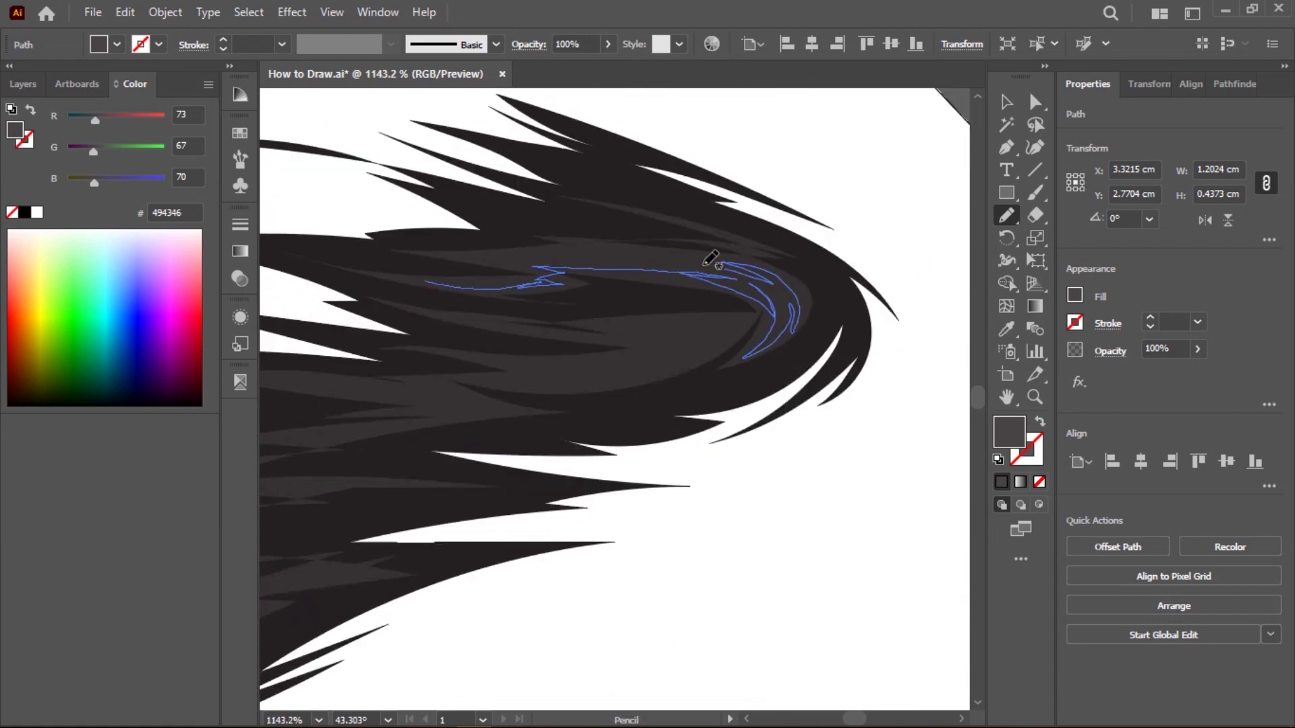
drag(435, 276, 431, 280)
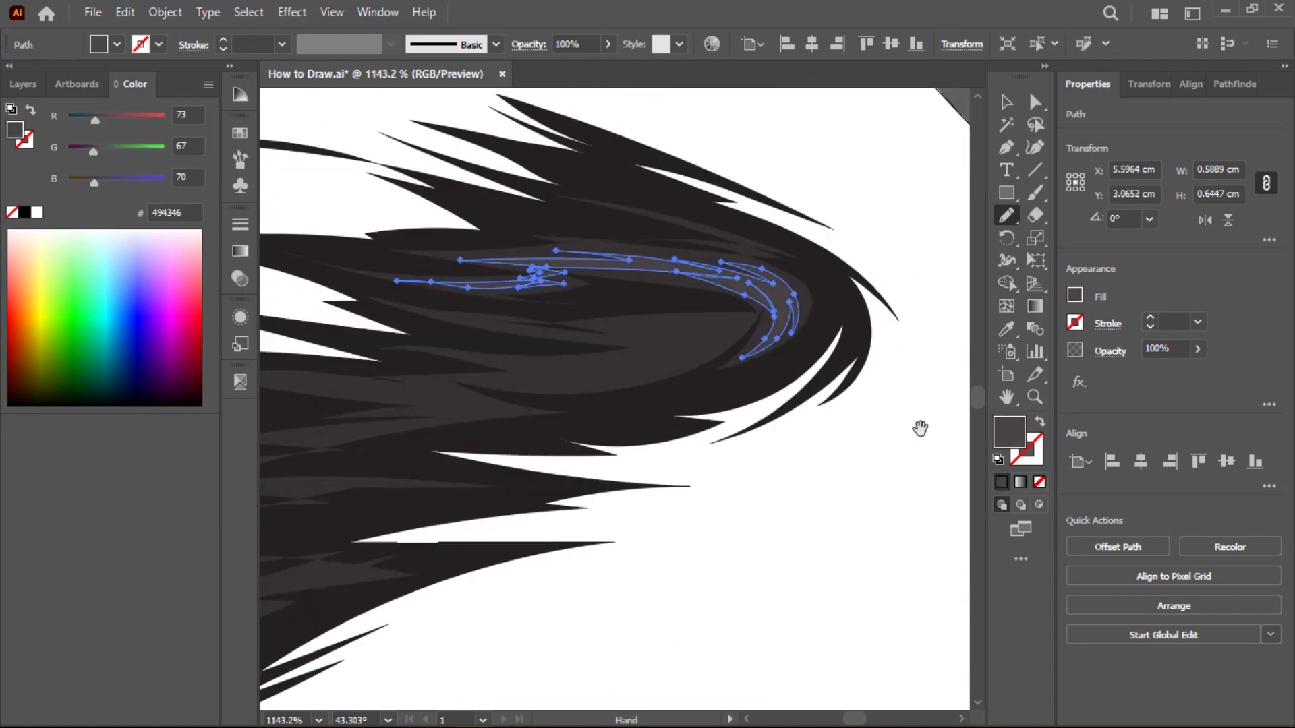
drag(918, 428, 989, 367)
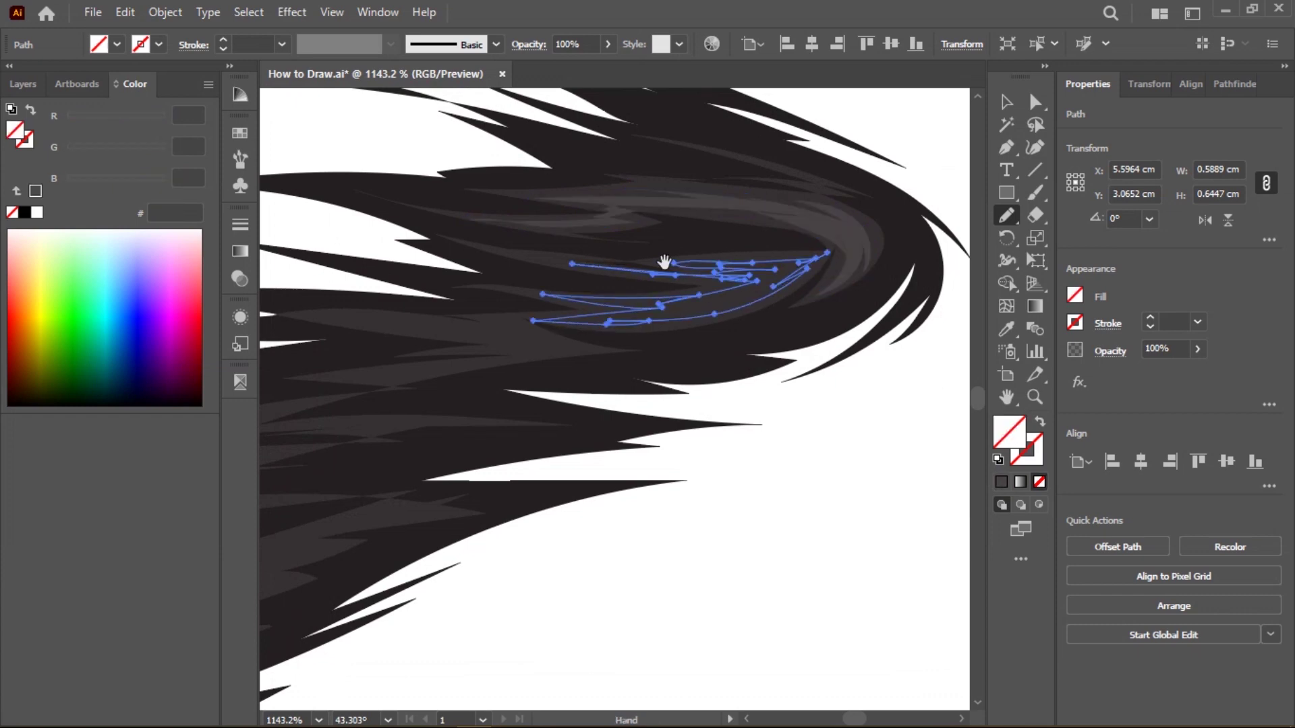
drag(361, 270, 664, 294)
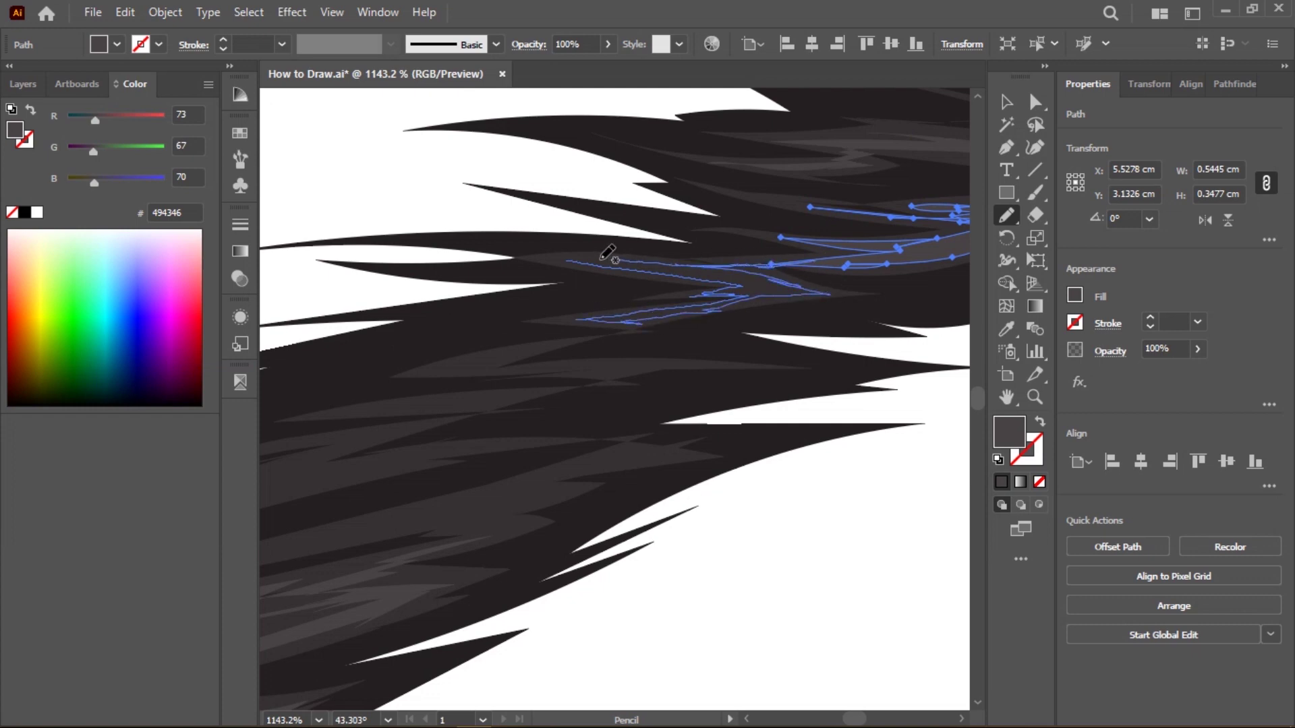
mouse_move(606, 253)
mouse_down()
mouse_move(824, 281)
mouse_move(694, 336)
mouse_up()
Add more grey strands across the eyebrow, including along the thin lower-left strand.
scroll(694, 336, down, 4)
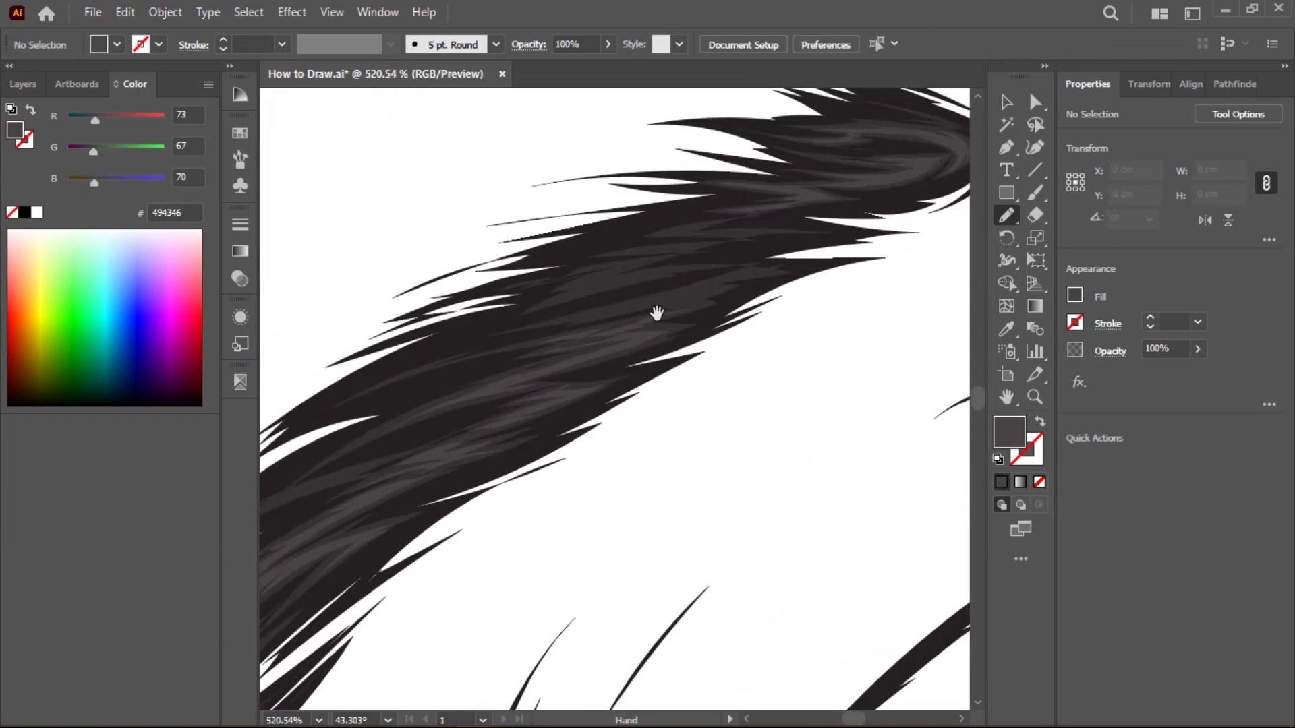
scroll(656, 313, up, 2)
mouse_move(599, 295)
mouse_down()
mouse_move(543, 297)
mouse_move(627, 296)
mouse_up()
scroll(734, 344, up, 2)
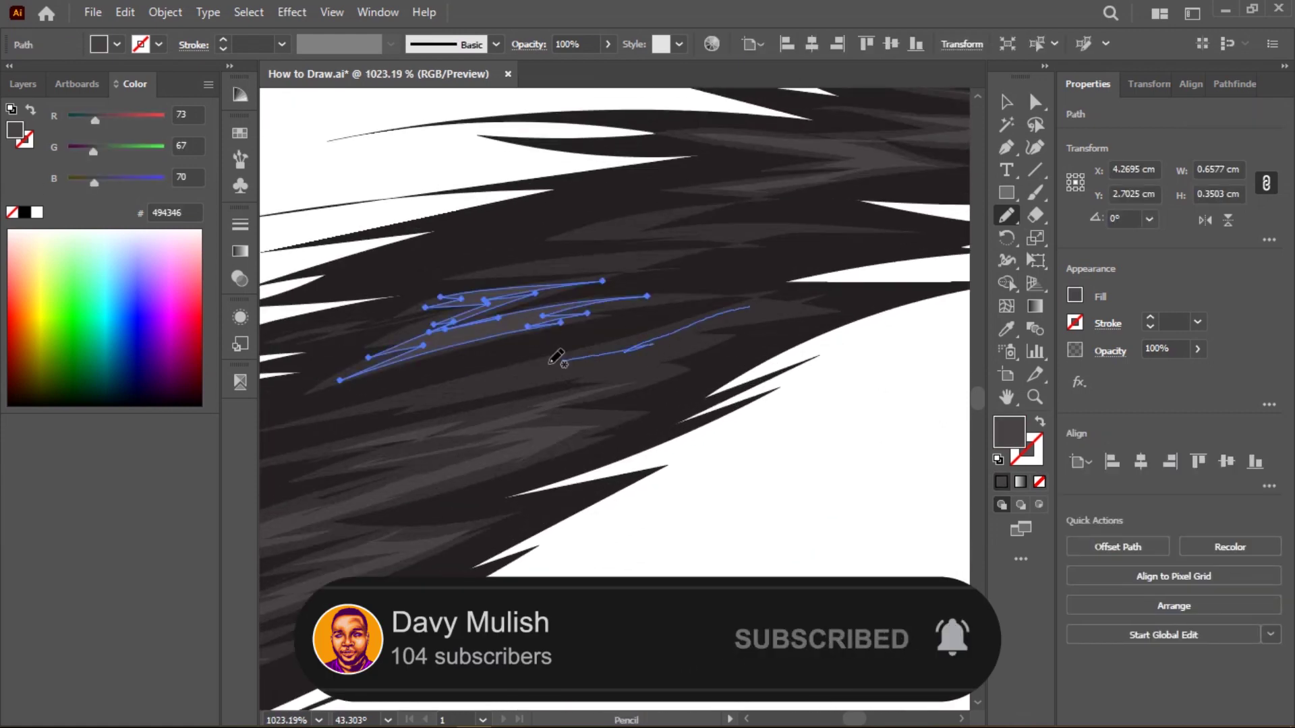
drag(397, 406, 802, 313)
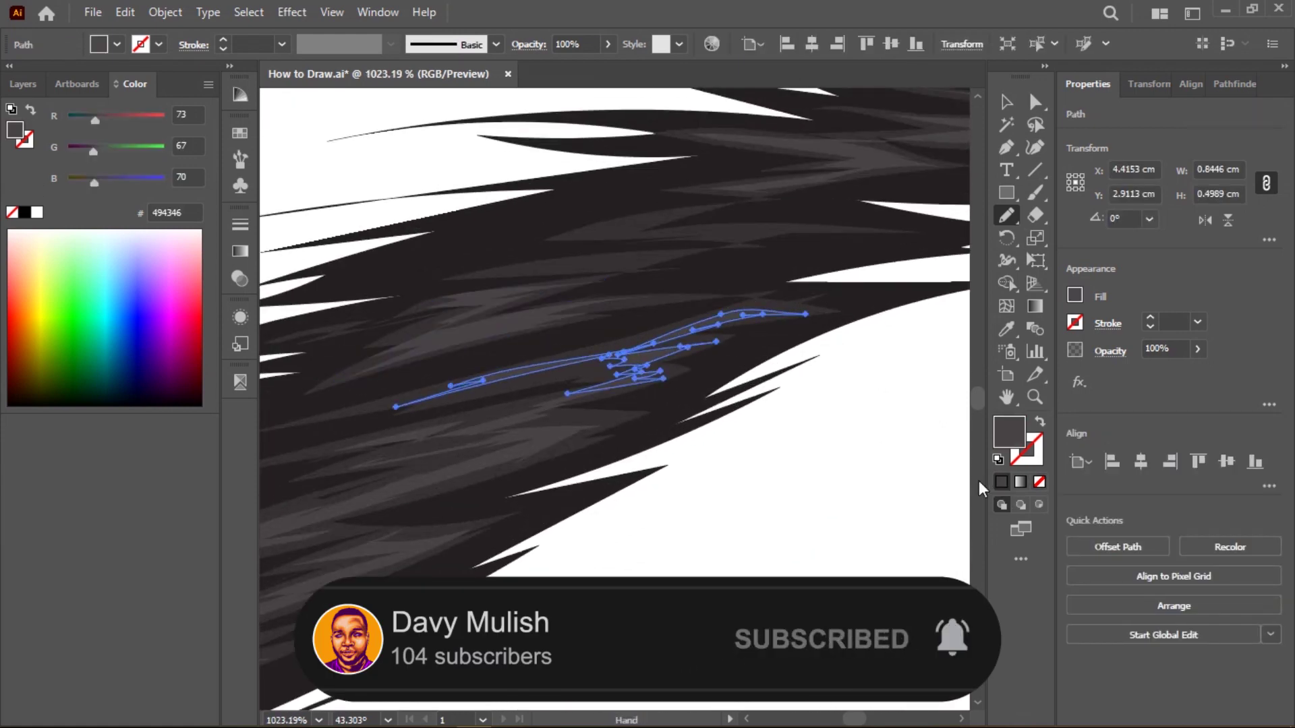
scroll(615, 398, down, 3)
click(424, 336)
drag(423, 336, 685, 304)
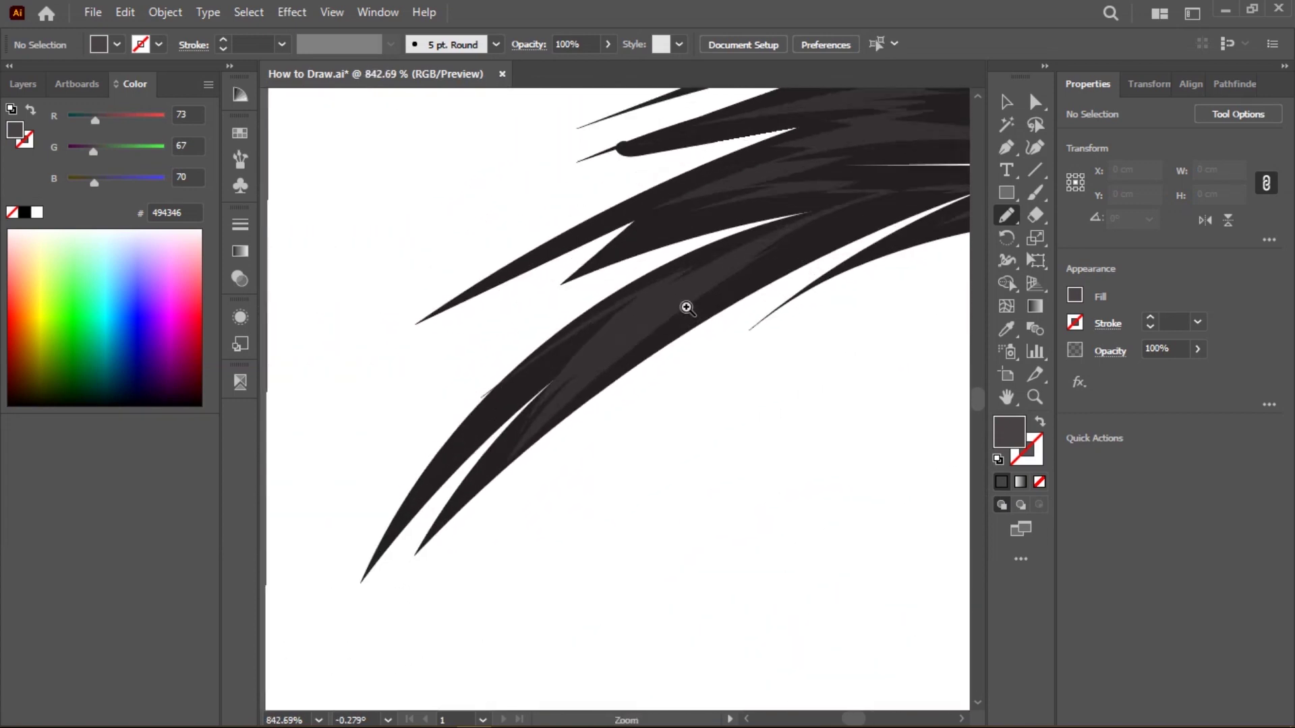
drag(564, 381, 658, 307)
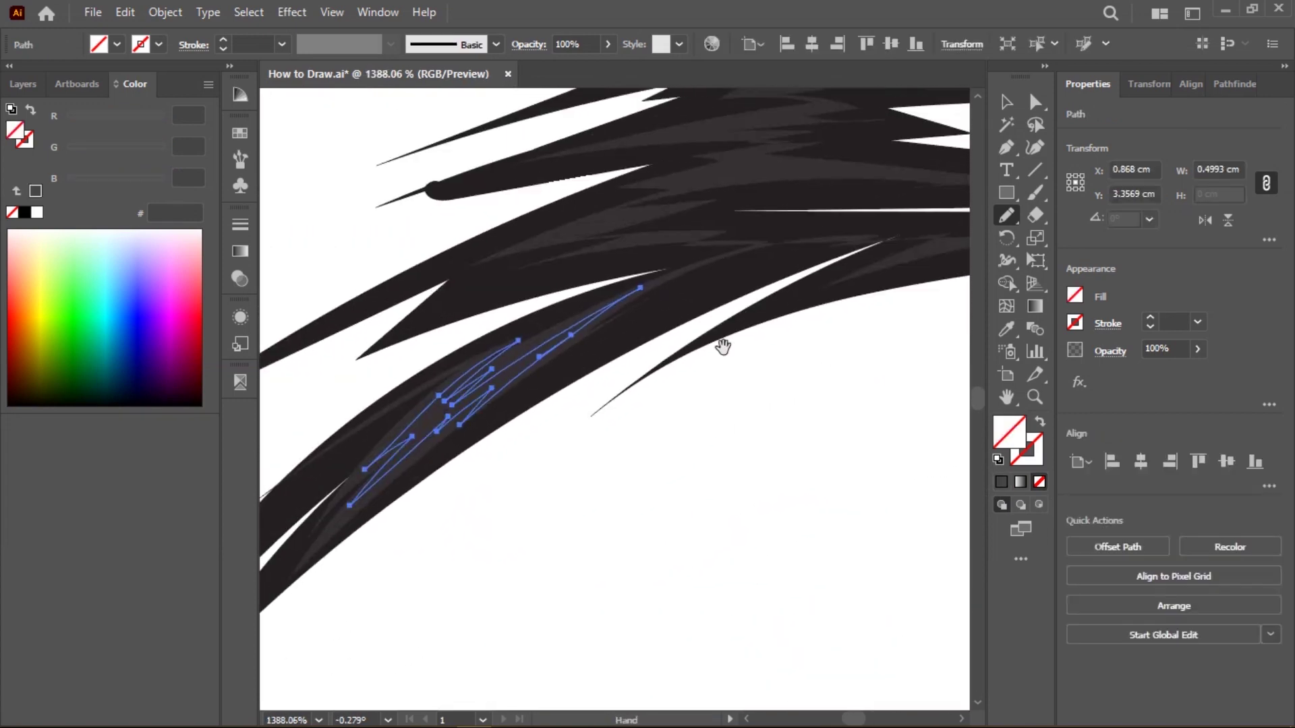
Draw a short mid-eyebrow highlight and grey strands along the thick left strand.
scroll(720, 346, up, 3)
drag(871, 352, 753, 347)
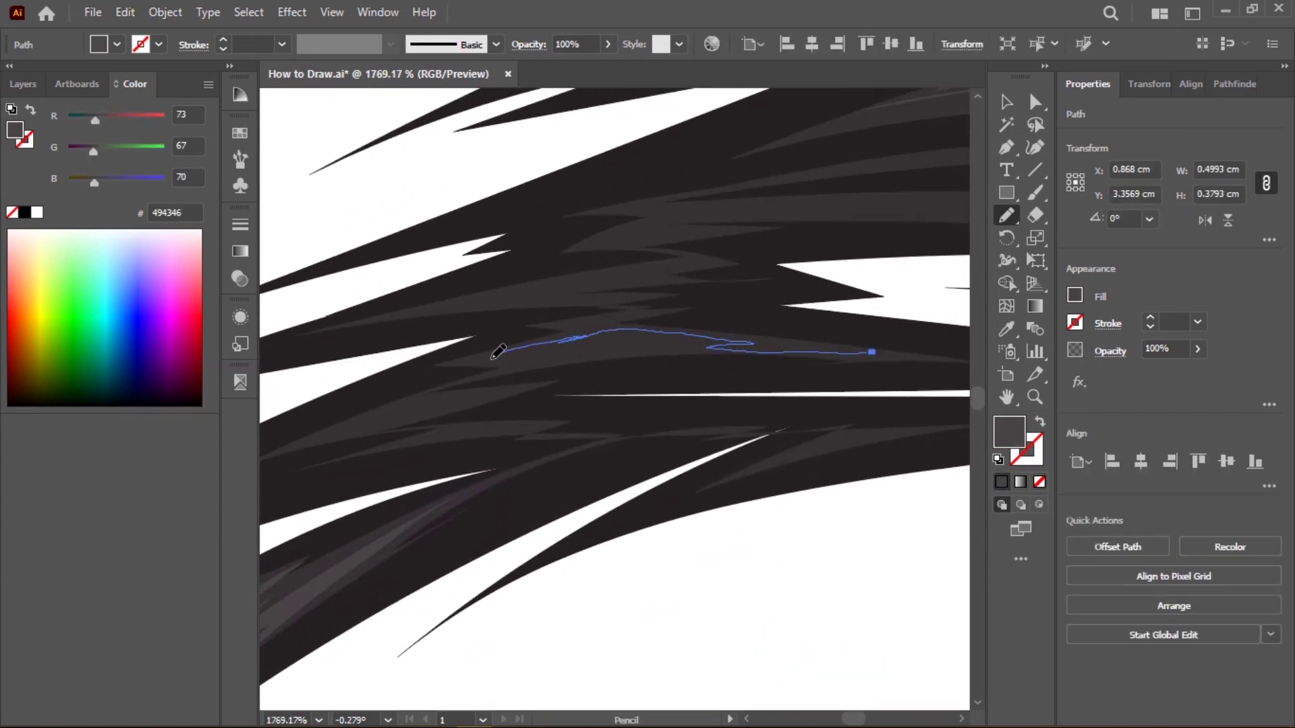
scroll(602, 371, down, 5)
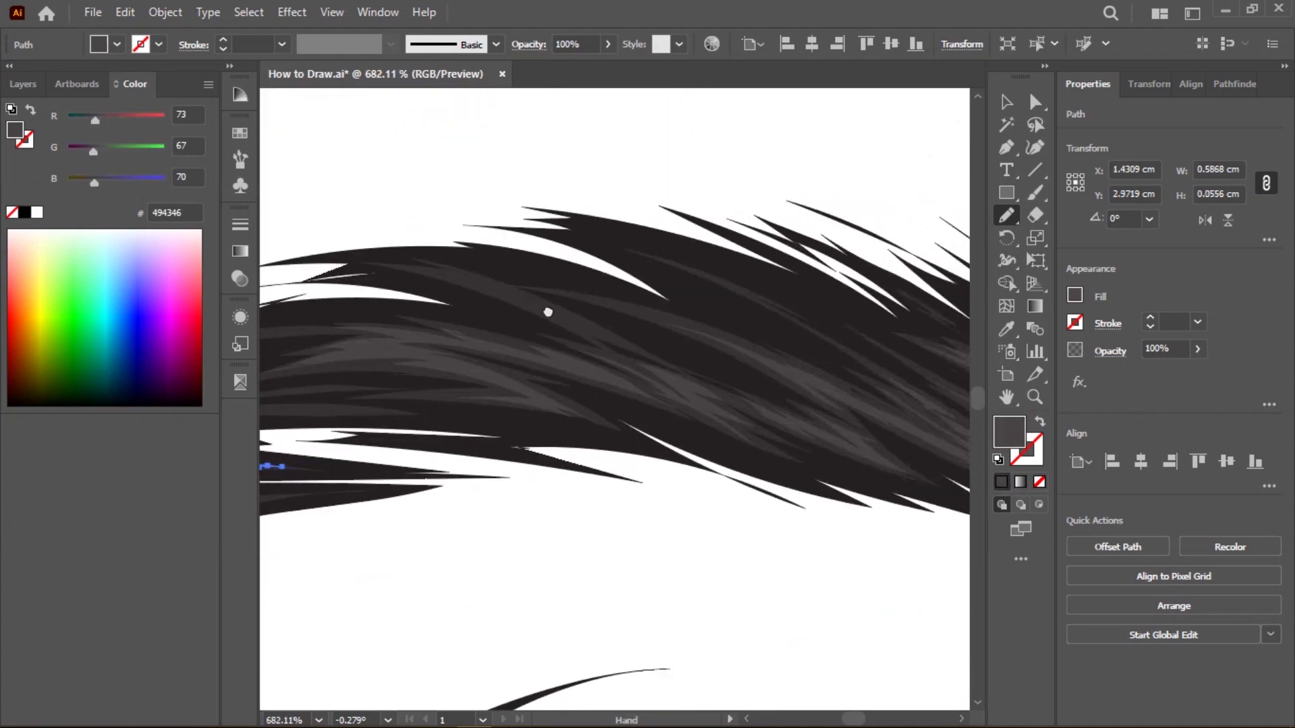
scroll(547, 310, down, 3)
scroll(619, 321, down, 3)
ctrl+click(634, 403)
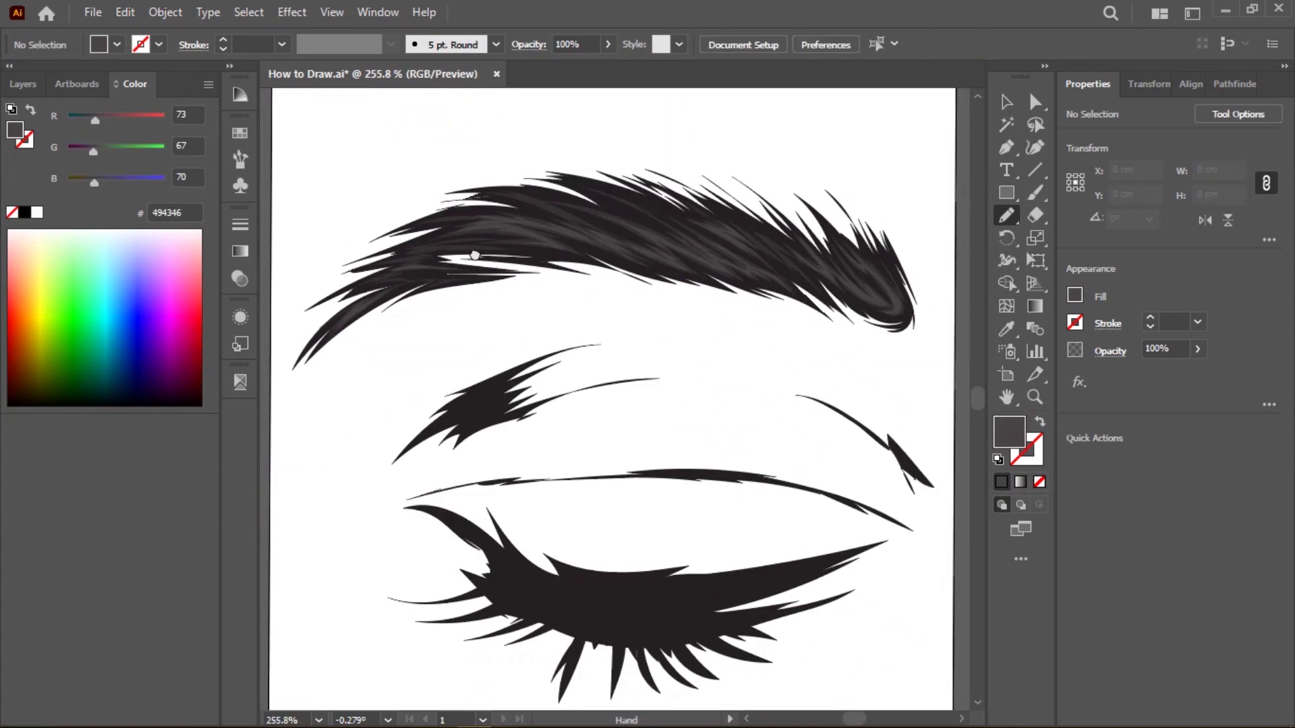
scroll(463, 255, up, 5)
scroll(505, 246, down, 2)
scroll(507, 284, up, 5)
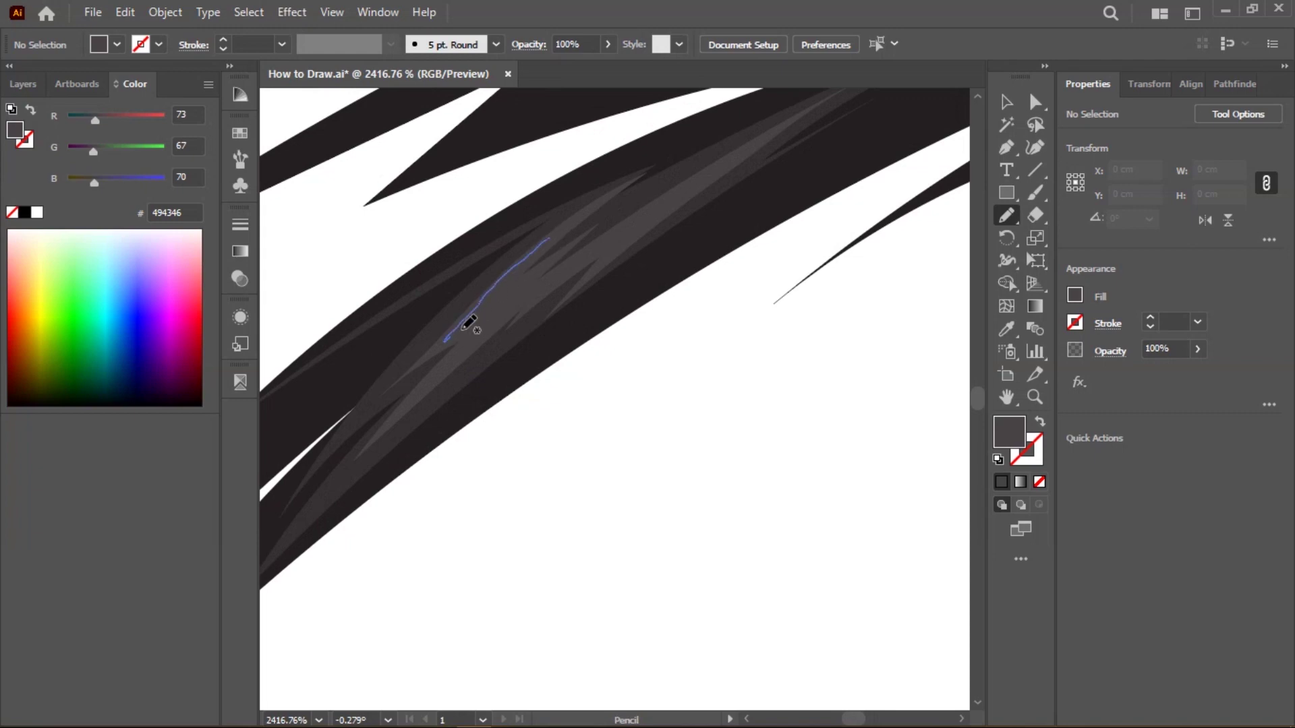
mouse_move(462, 329)
mouse_down()
mouse_move(641, 220)
mouse_move(486, 308)
mouse_up()
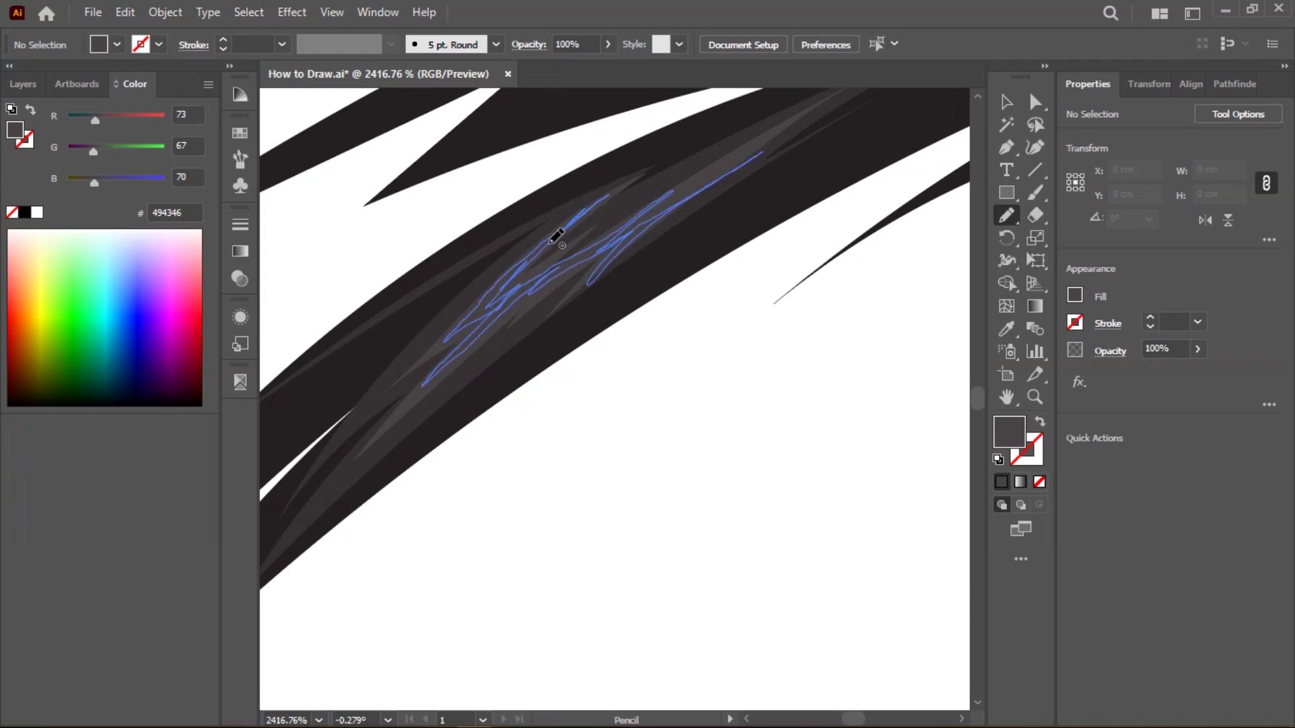
Set the strand fill colour to lighter grey 686768.
double_click(1010, 432)
click(416, 618)
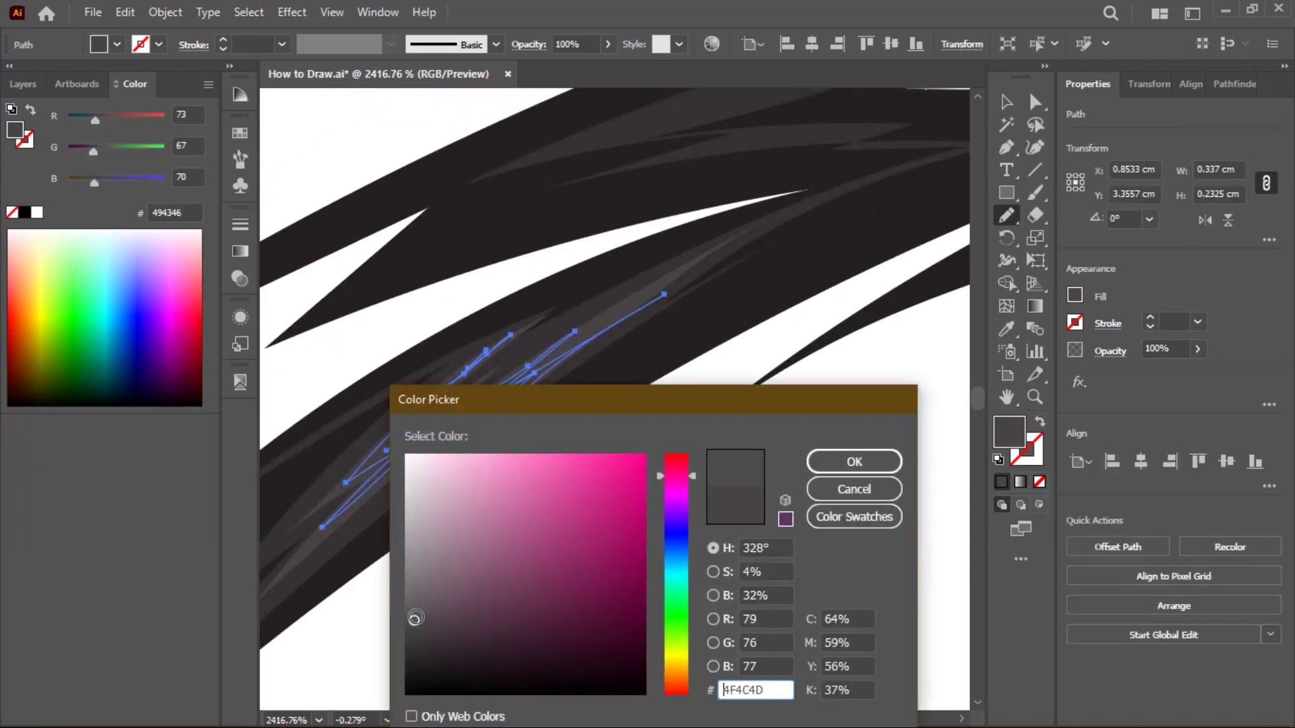
click(408, 597)
click(855, 461)
Draw lighter grey highlight strands sweeping across the eyebrow.
scroll(737, 211, down, 2)
scroll(623, 347, down, 2)
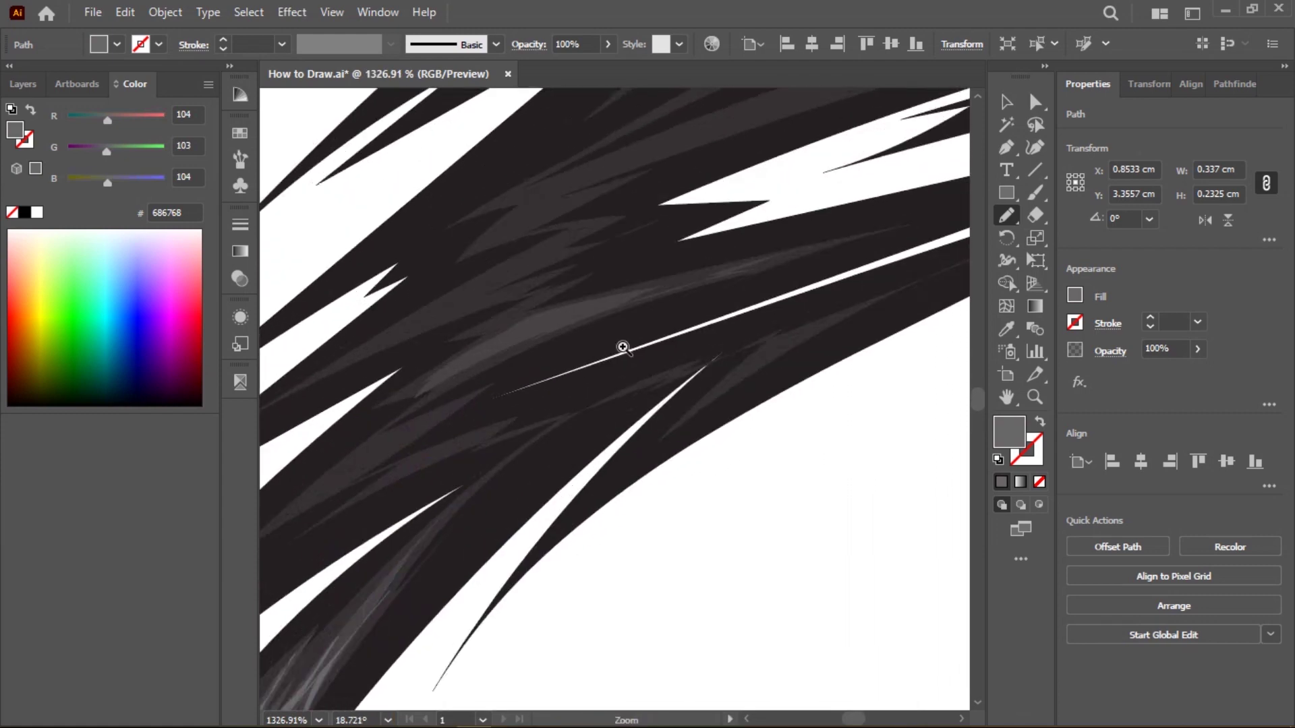
scroll(622, 347, up, 3)
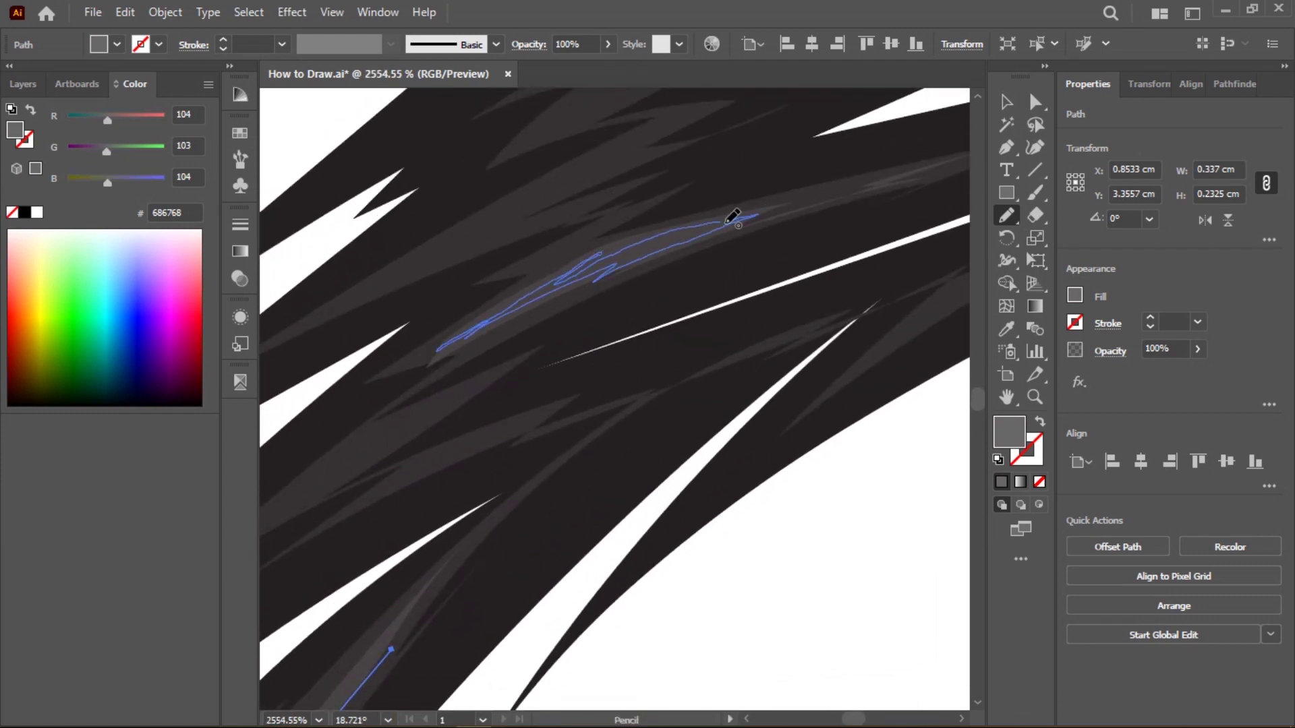
drag(733, 217, 735, 216)
scroll(694, 283, down, 3)
scroll(723, 332, down, 3)
scroll(630, 286, down, 3)
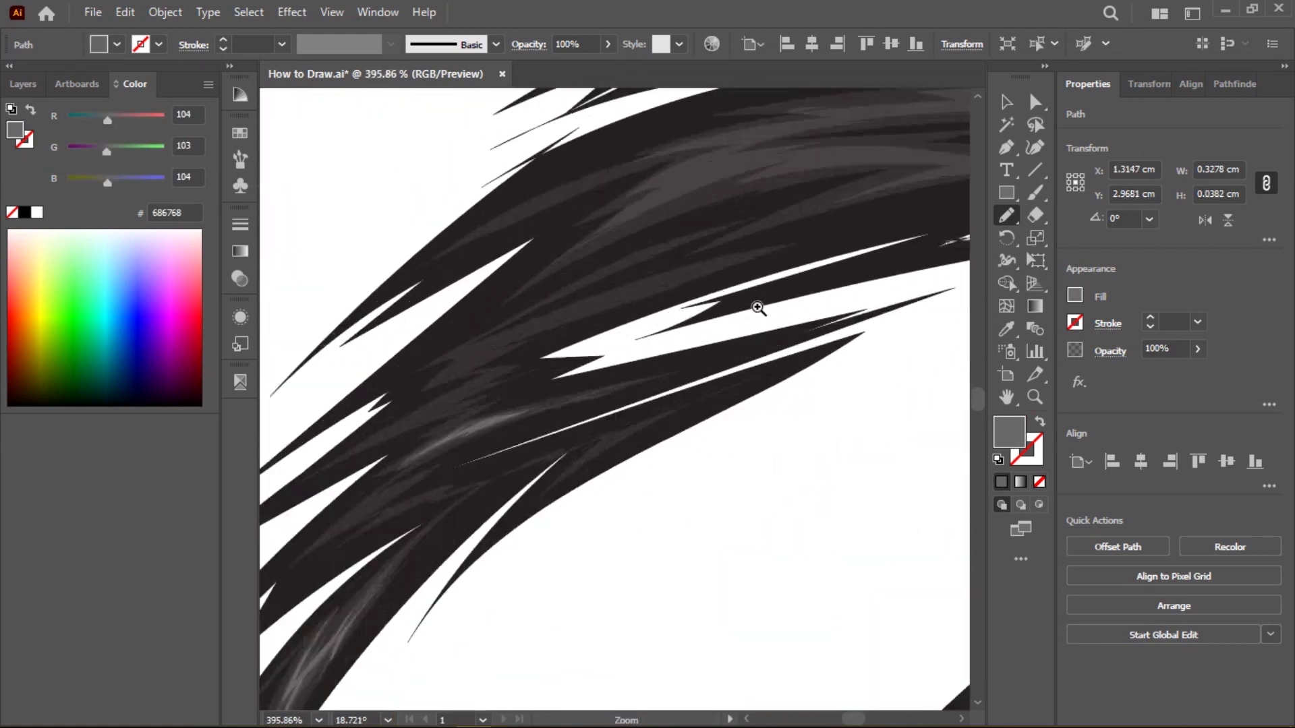
scroll(758, 308, up, 3)
scroll(599, 294, up, 1)
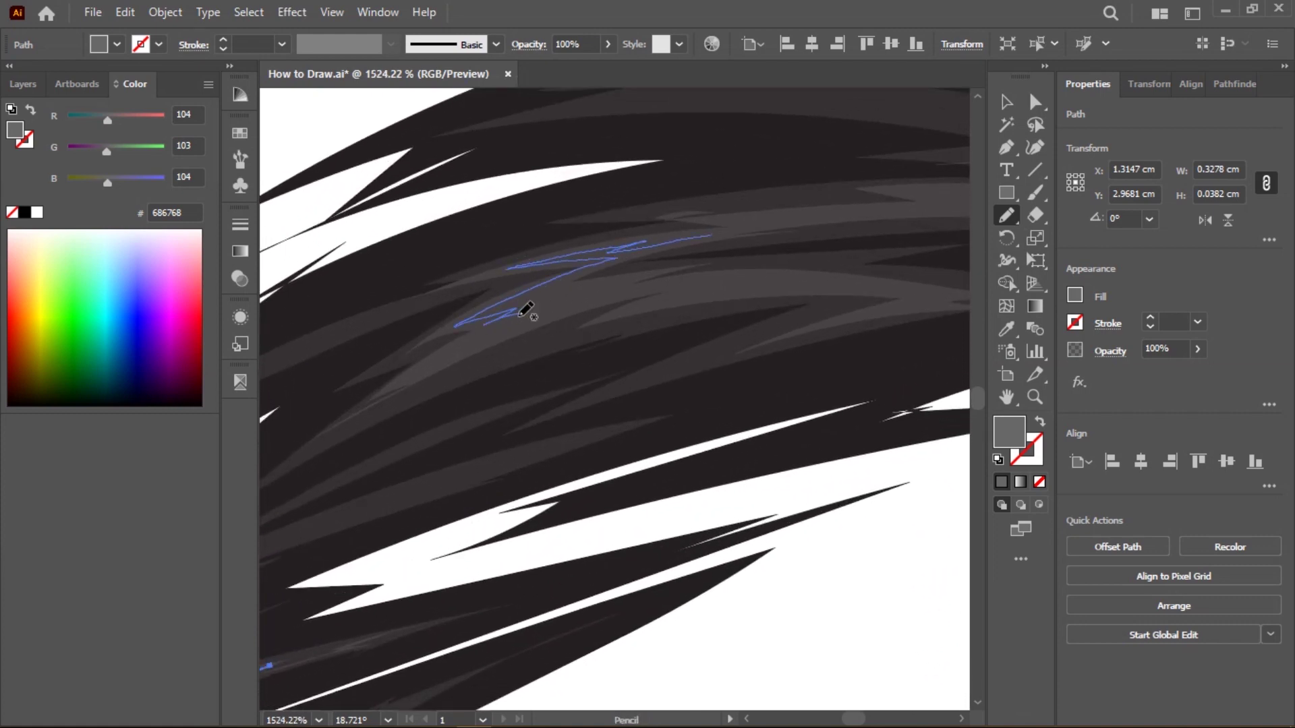
drag(519, 314, 703, 286)
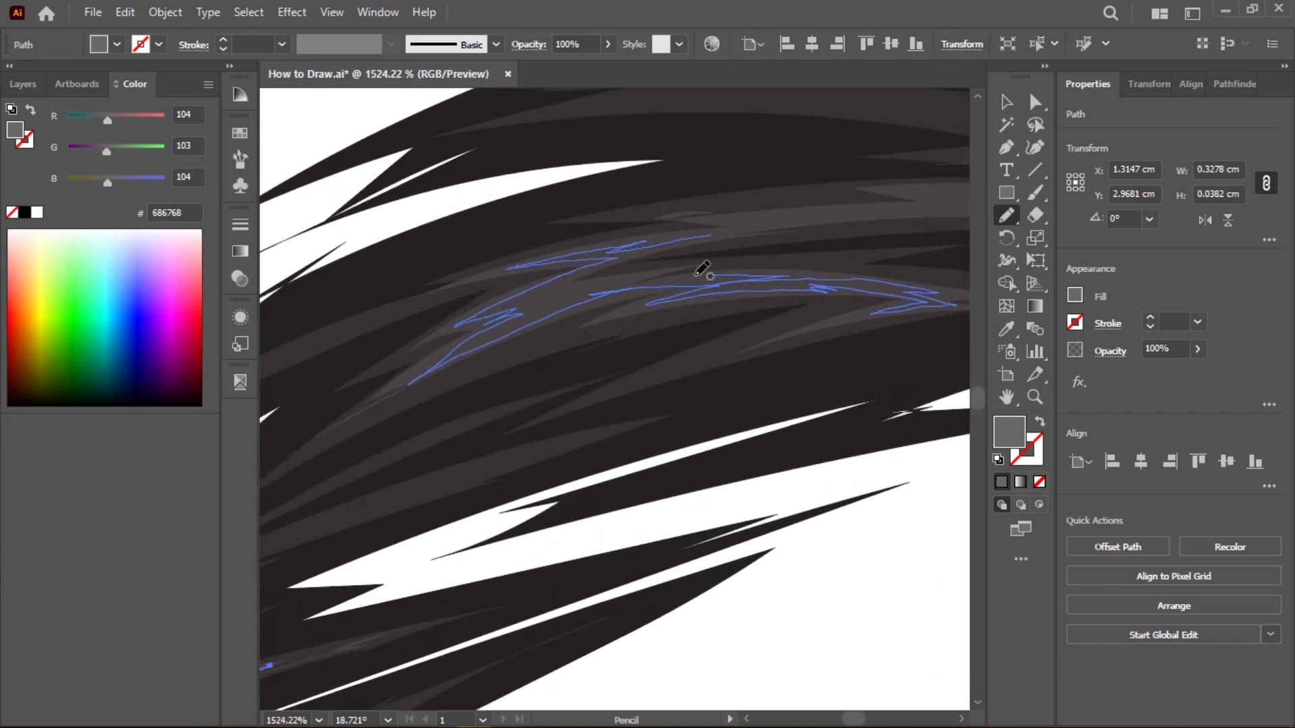
drag(812, 215, 813, 214)
Add light grey strands higher in the brow, including a zigzag strand.
scroll(607, 270, right, 5)
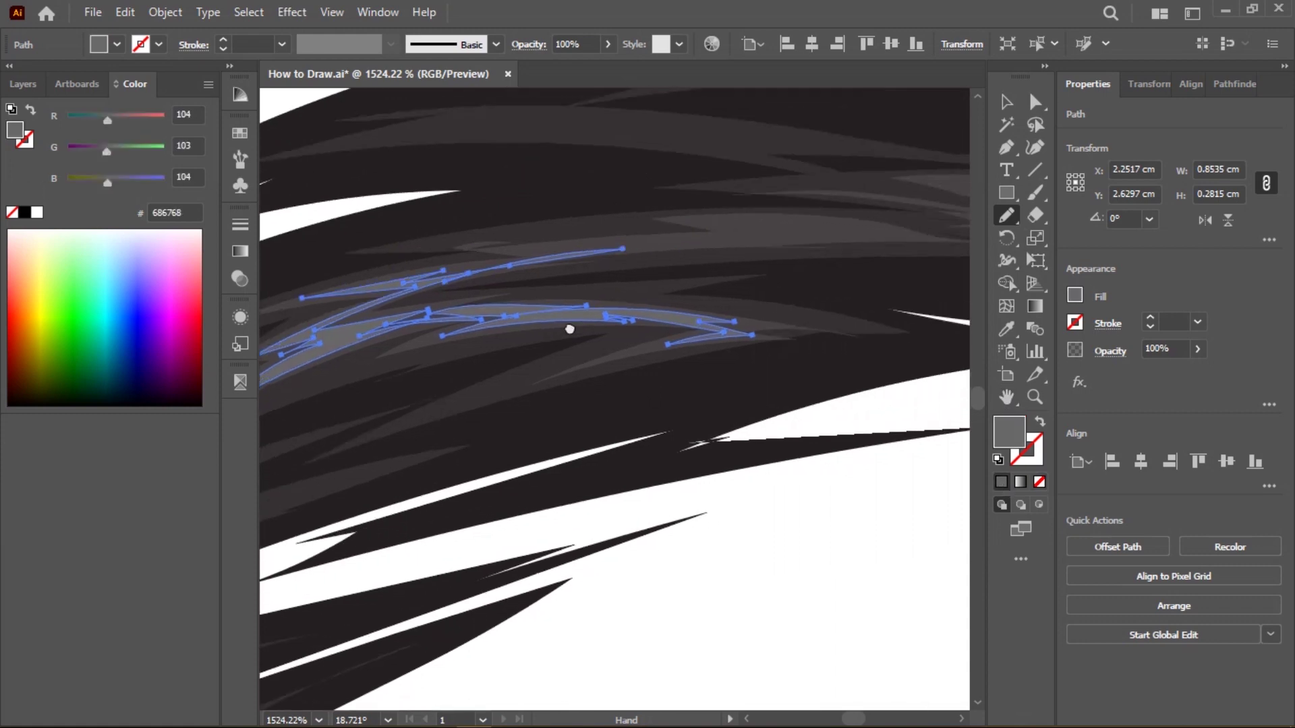
scroll(513, 269, up, 1)
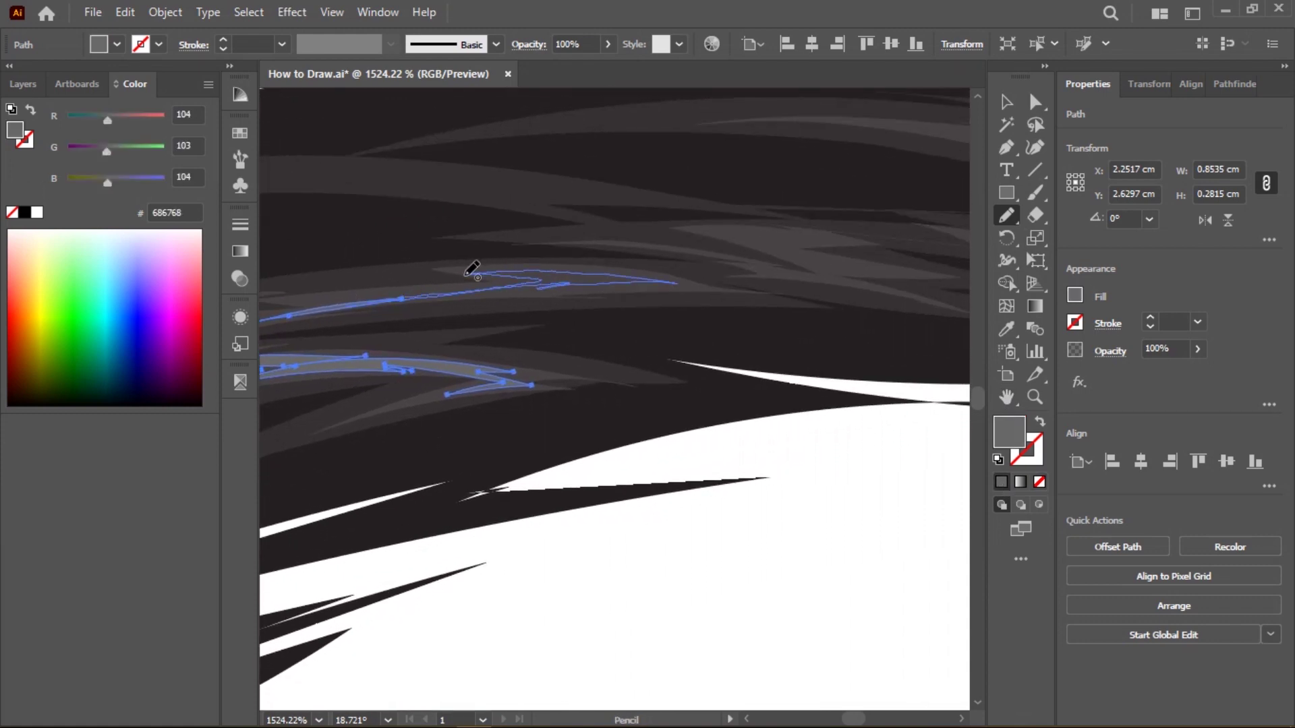
drag(471, 270, 471, 270)
scroll(468, 225, right, 5)
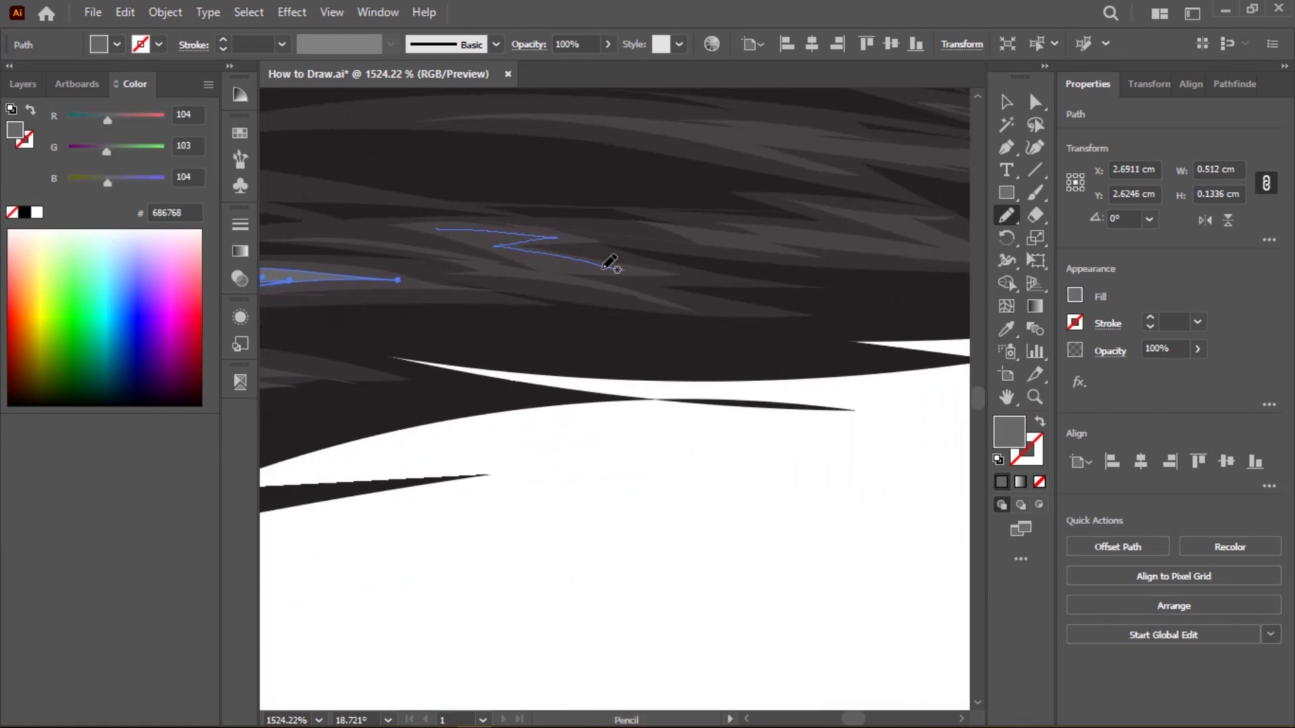
drag(546, 259, 573, 246)
scroll(616, 348, right, 3)
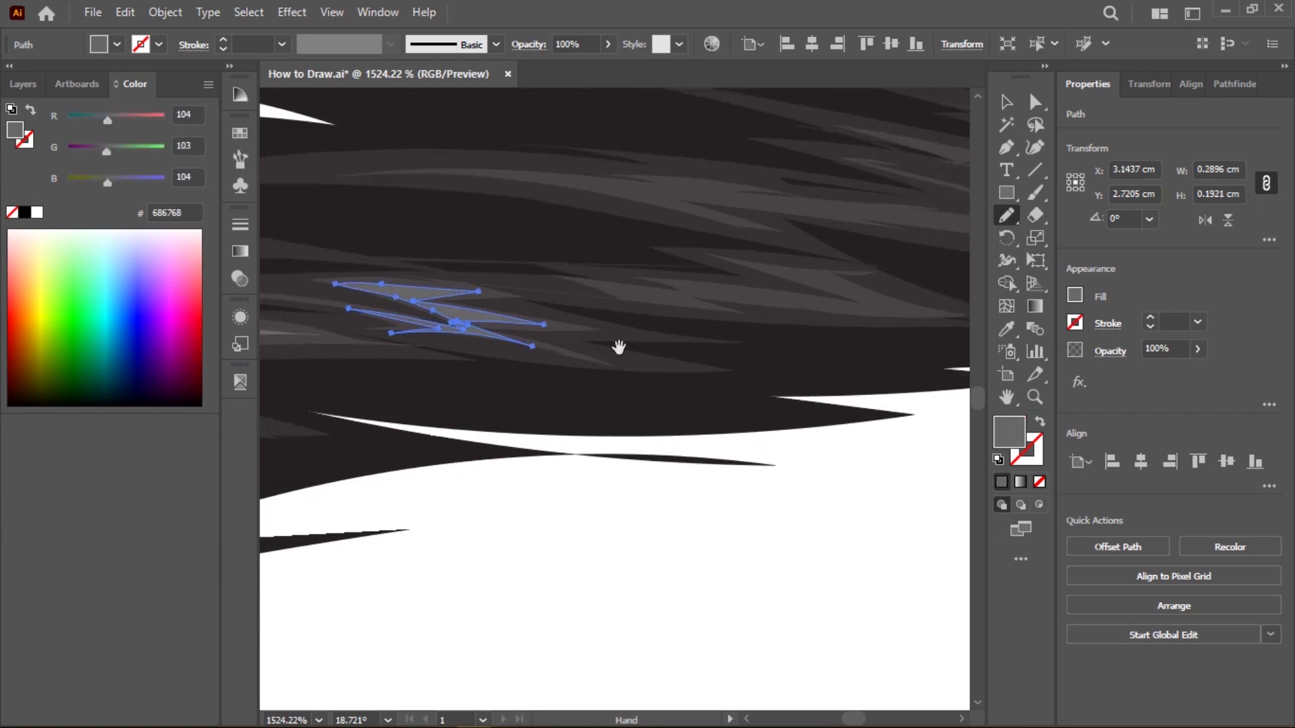
scroll(839, 289, down, 3)
scroll(708, 229, down, 2)
scroll(708, 229, up, 3)
scroll(596, 304, up, 3)
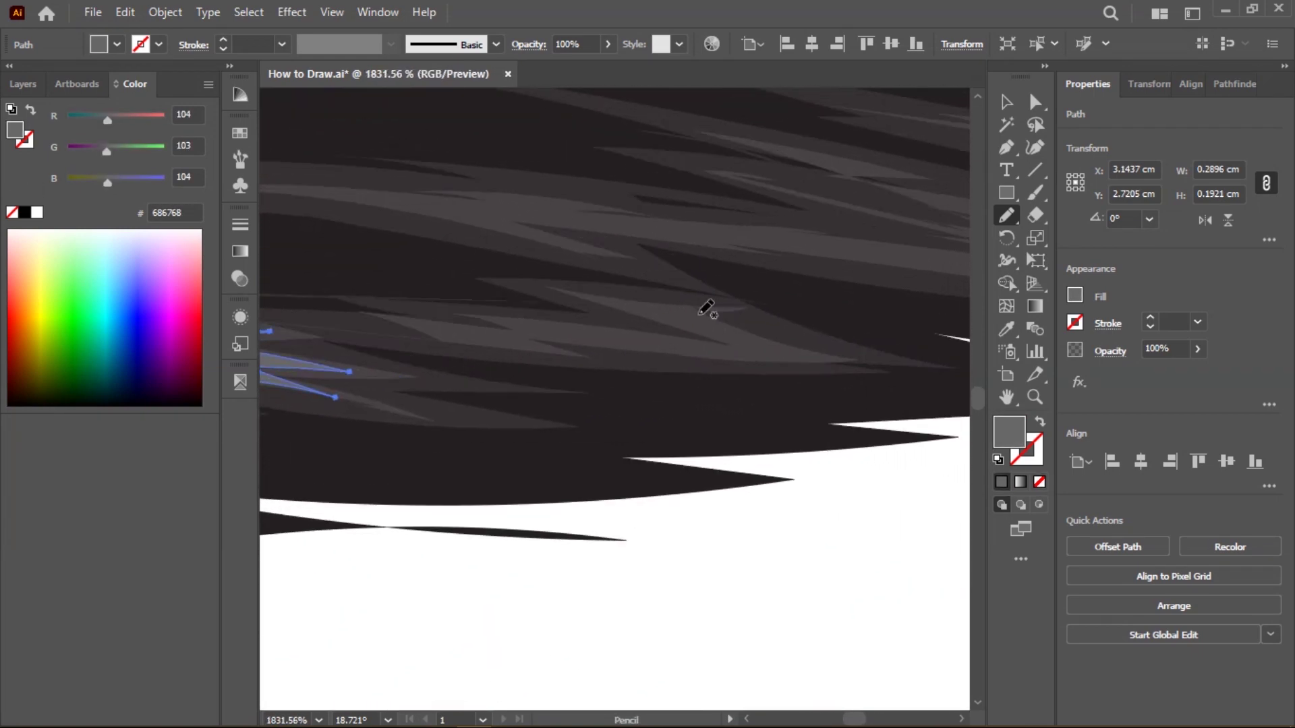
drag(514, 326, 695, 353)
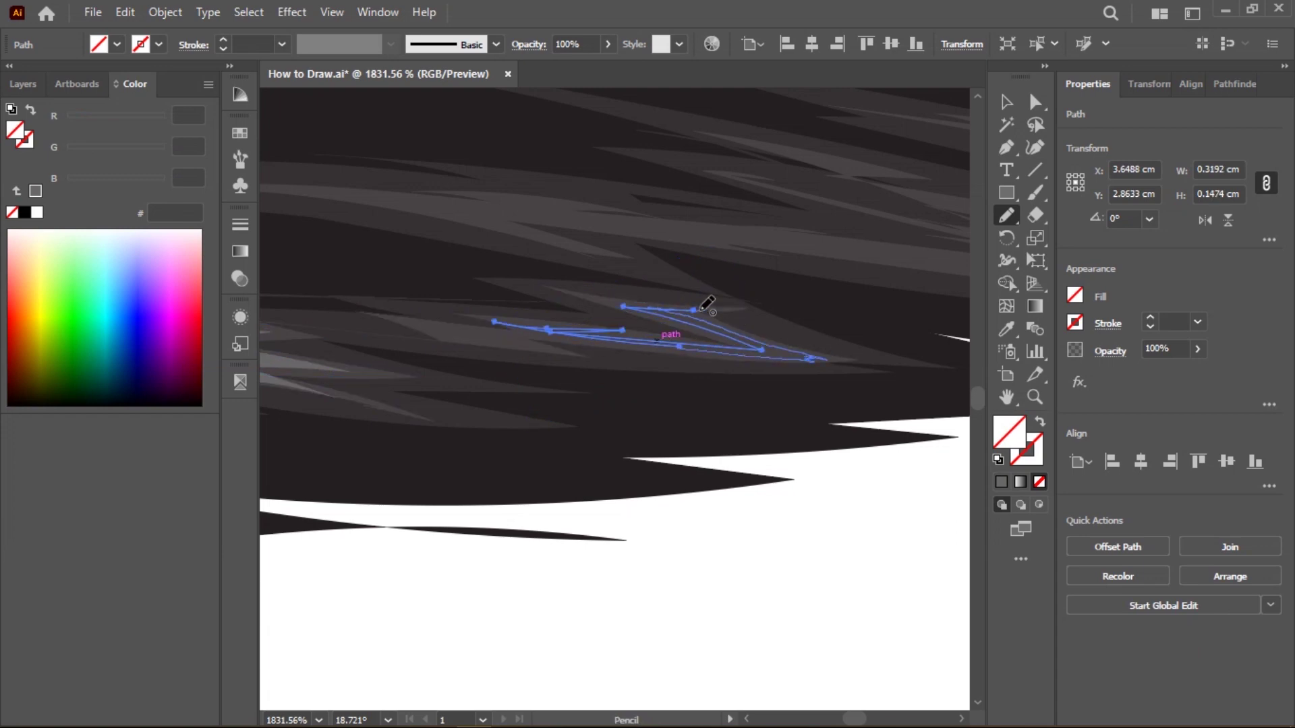
With the whole brow in view, add light grey strands across its middle.
key(ctrl+shift+a)
mouse_move(677, 431)
mouse_down()
mouse_move(507, 287)
mouse_move(828, 304)
mouse_up()
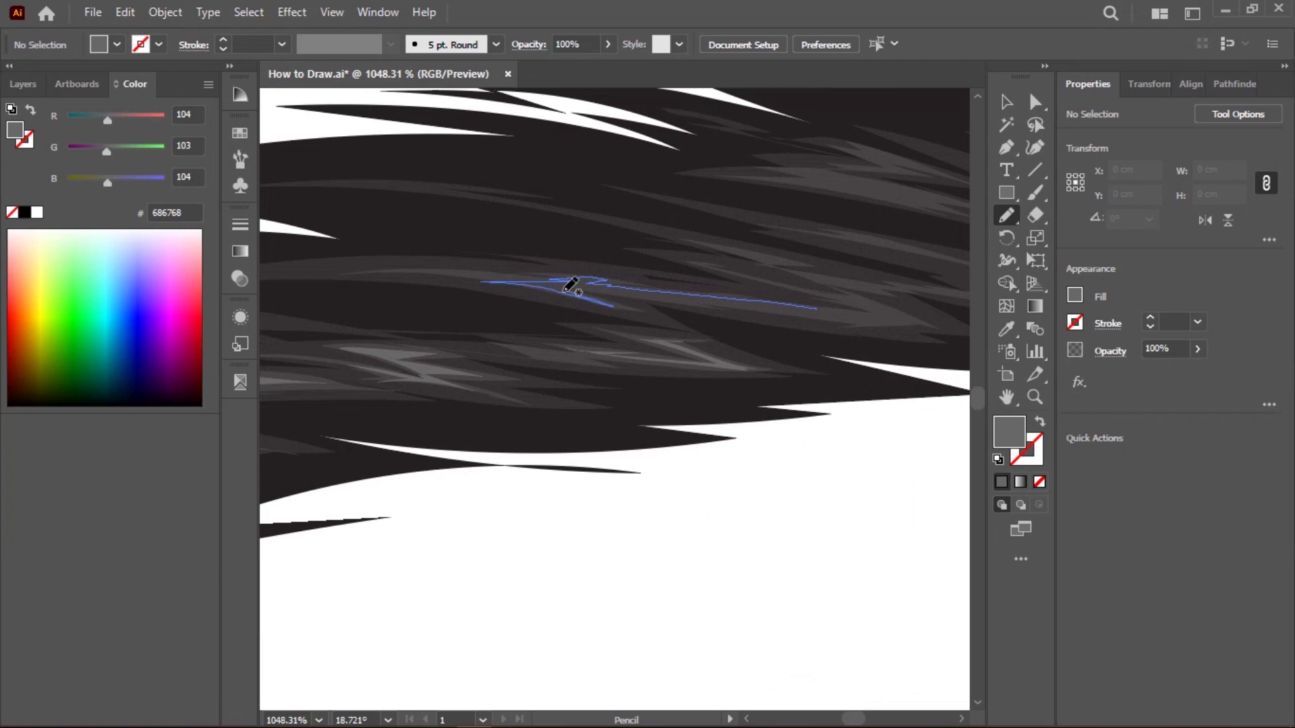
mouse_move(910, 317)
mouse_down()
mouse_move(884, 331)
mouse_move(621, 327)
mouse_move(619, 368)
mouse_up()
scroll(621, 326, up, 2)
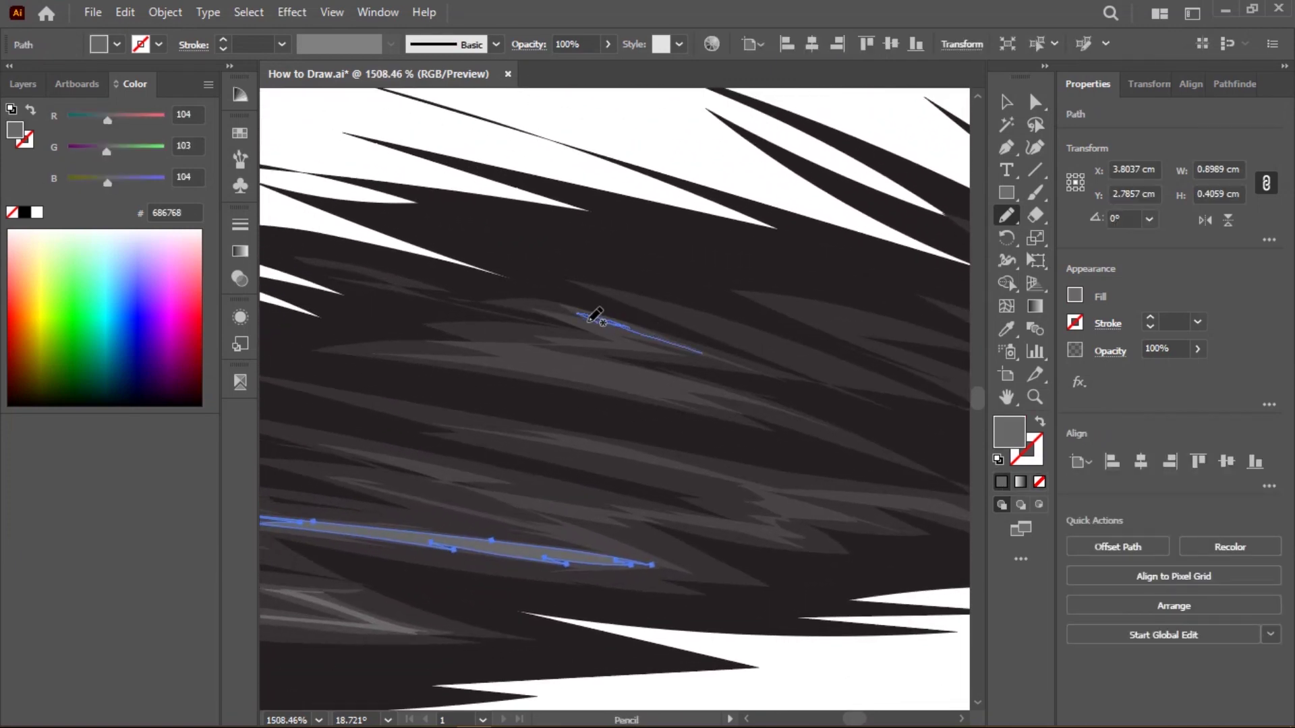
drag(717, 351, 630, 292)
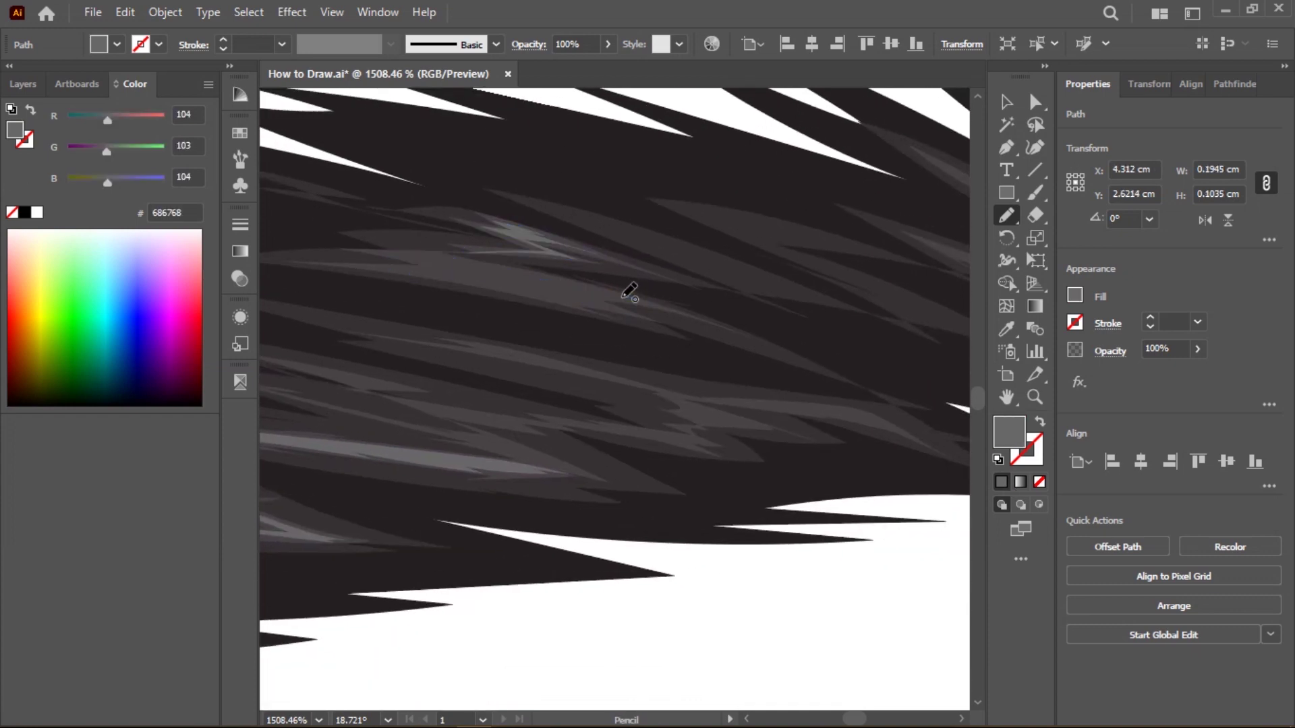
Draw fine light grey strands along the eyebrow's curved right tail.
scroll(688, 344, down, 3)
scroll(726, 365, down, 2)
scroll(606, 345, down, 2)
scroll(606, 346, up, 5)
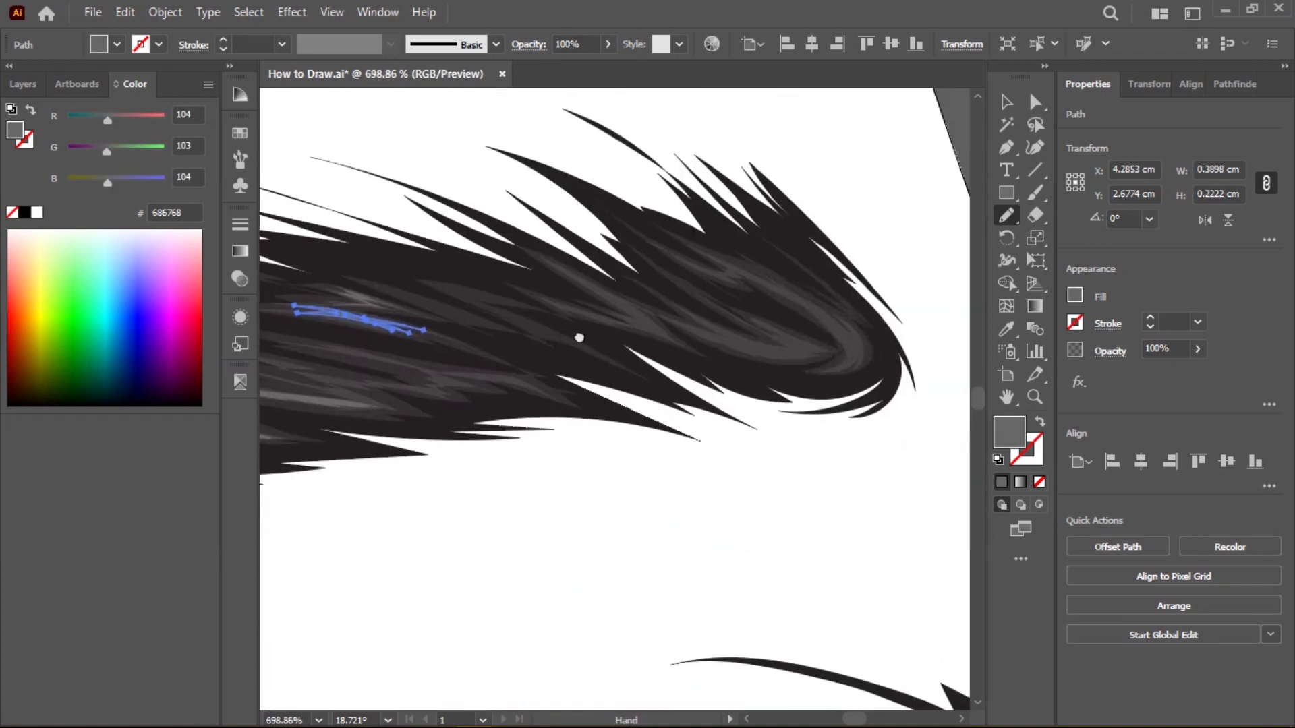
scroll(578, 338, up, 2)
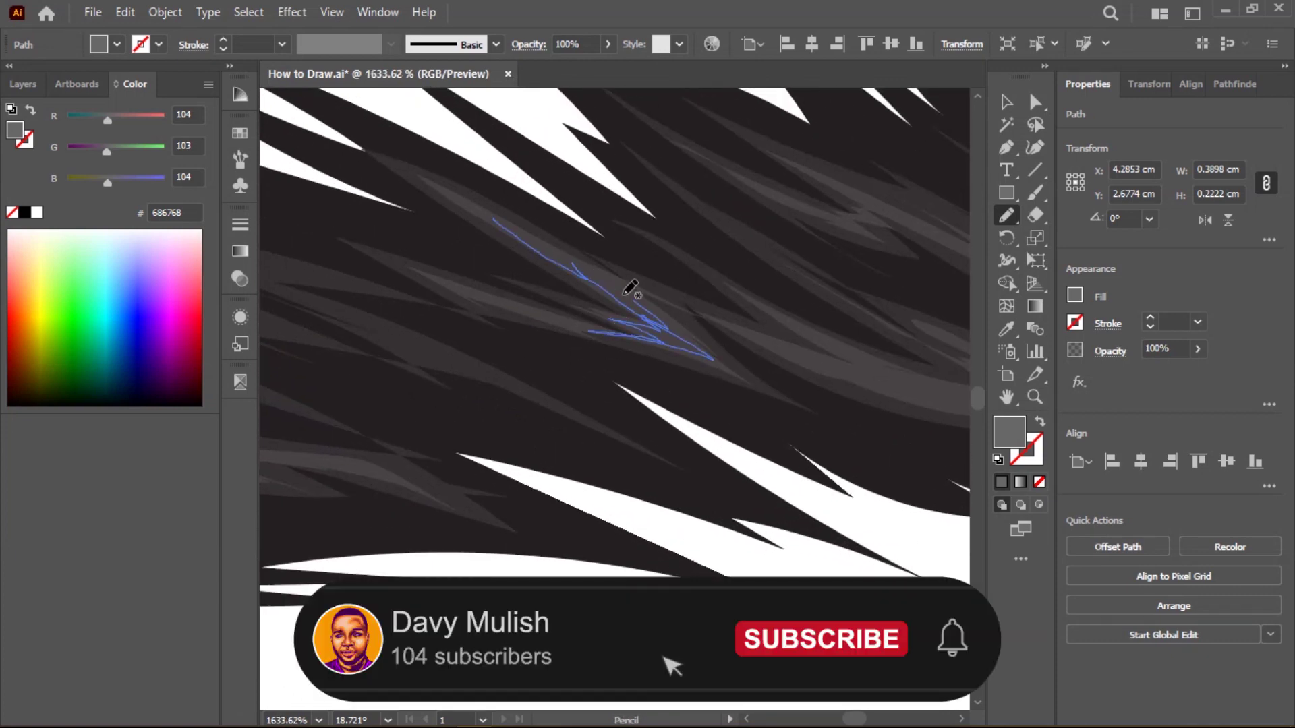
drag(629, 329, 497, 211)
scroll(546, 295, down, 1)
scroll(546, 295, up, 2)
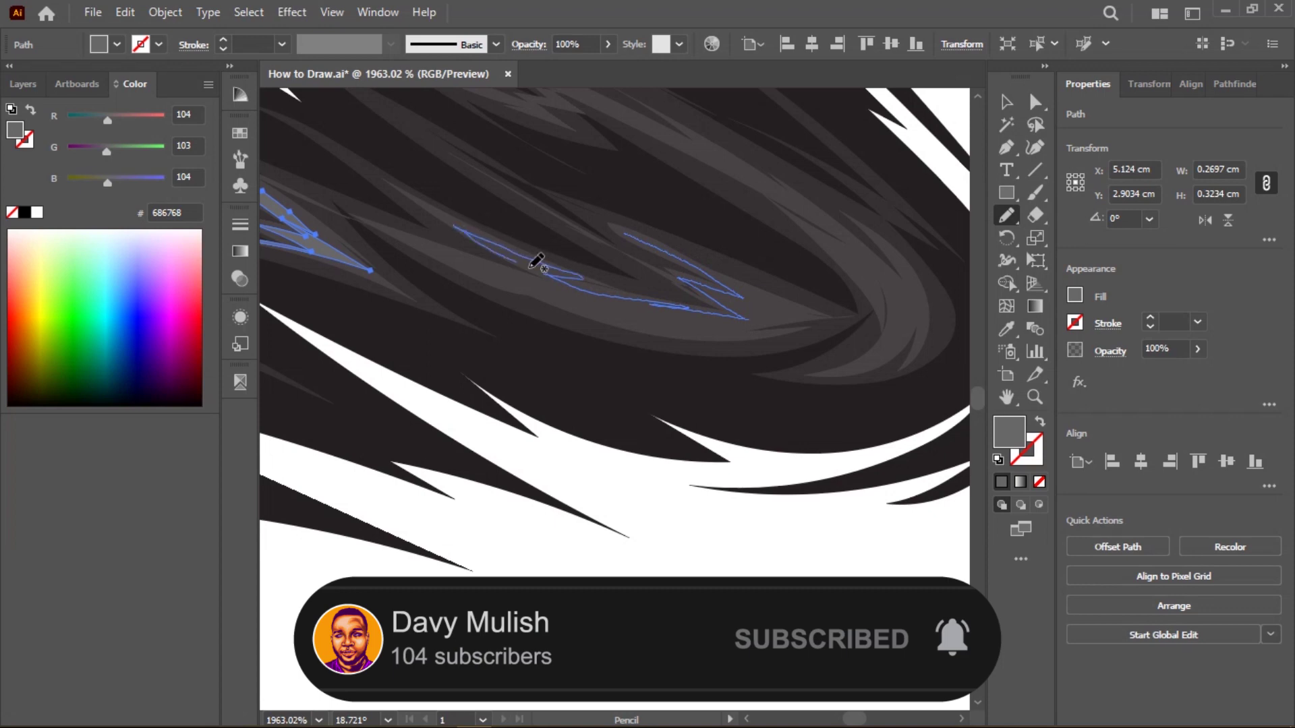
drag(671, 323, 761, 334)
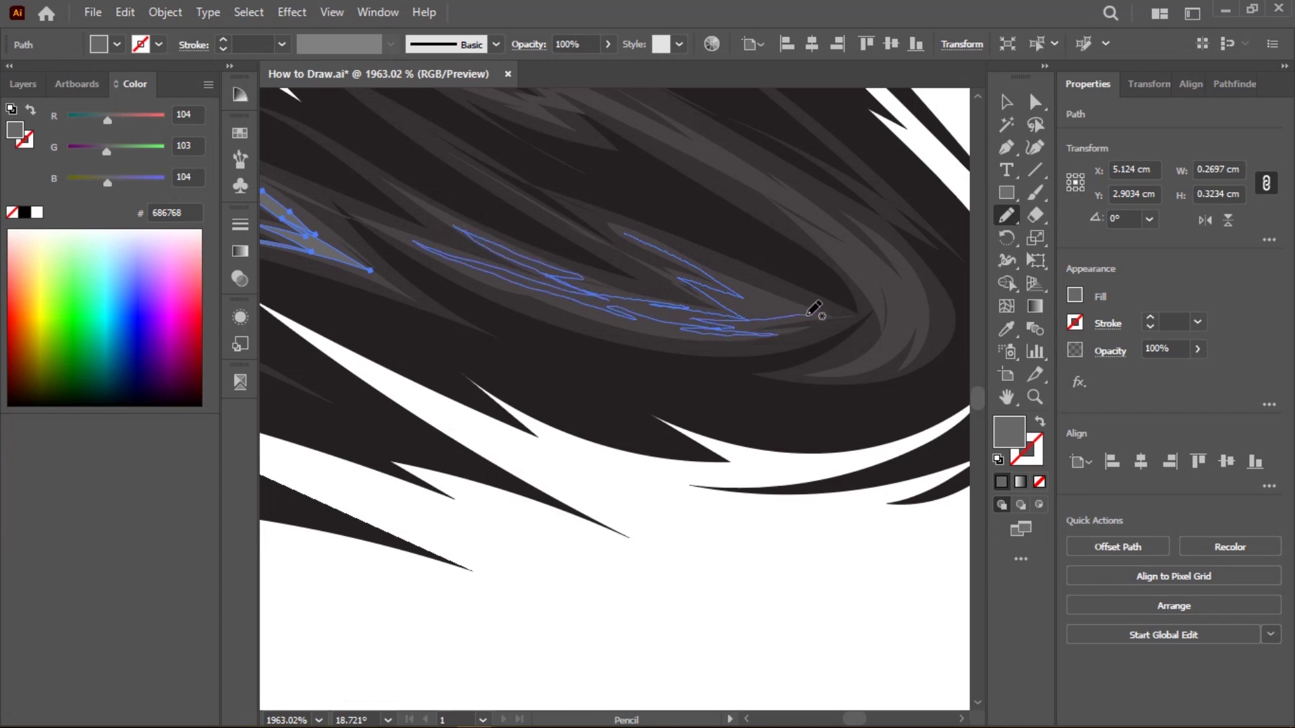
drag(635, 230, 634, 230)
Zoom in and out around the eyebrow to frame its inner end and underside.
scroll(783, 283, down, 6)
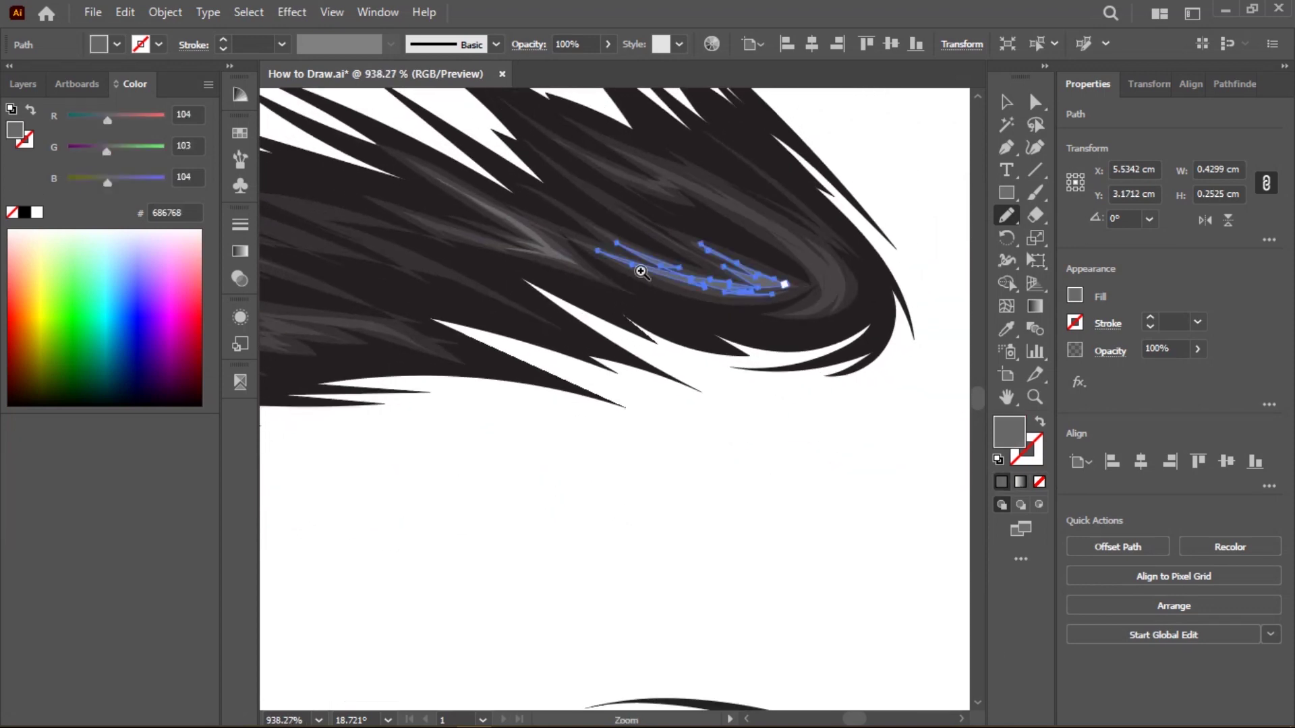
scroll(778, 284, up, 4)
scroll(726, 280, up, 2)
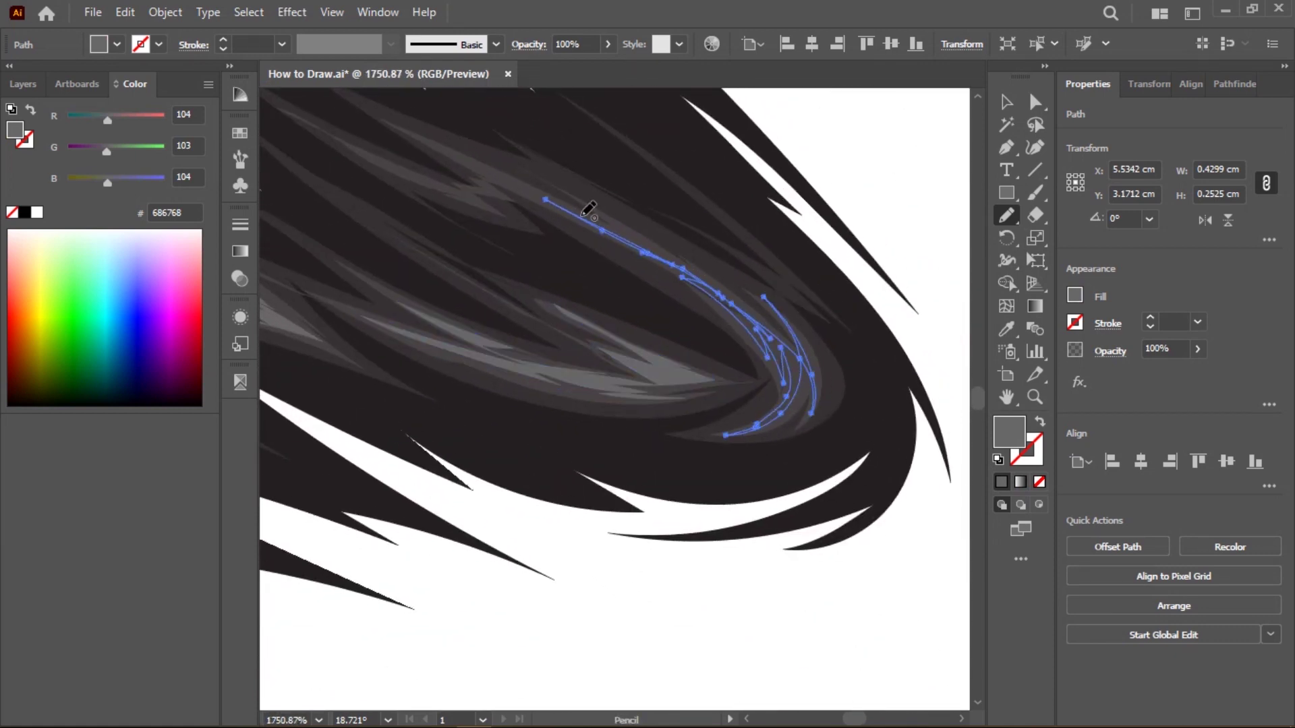
scroll(818, 371, down, 6)
scroll(673, 283, up, 2)
scroll(673, 283, up, 1)
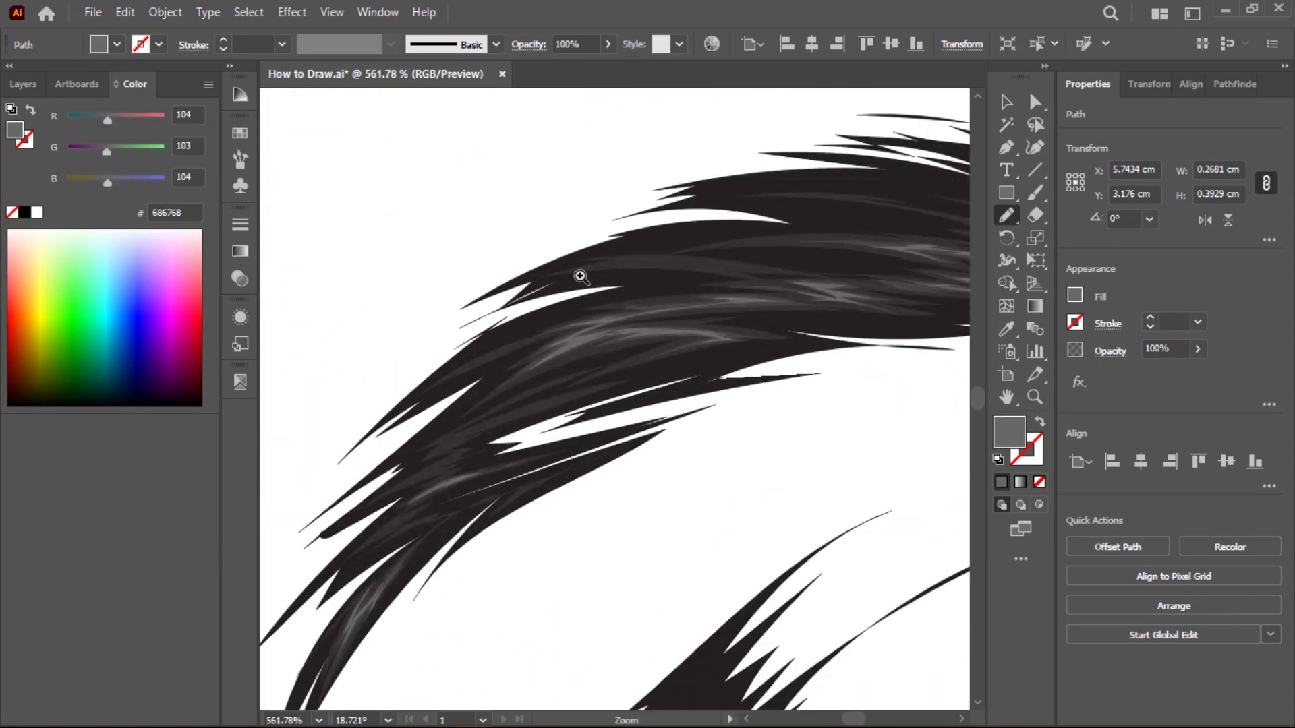
scroll(578, 274, up, 1)
scroll(593, 240, up, 1)
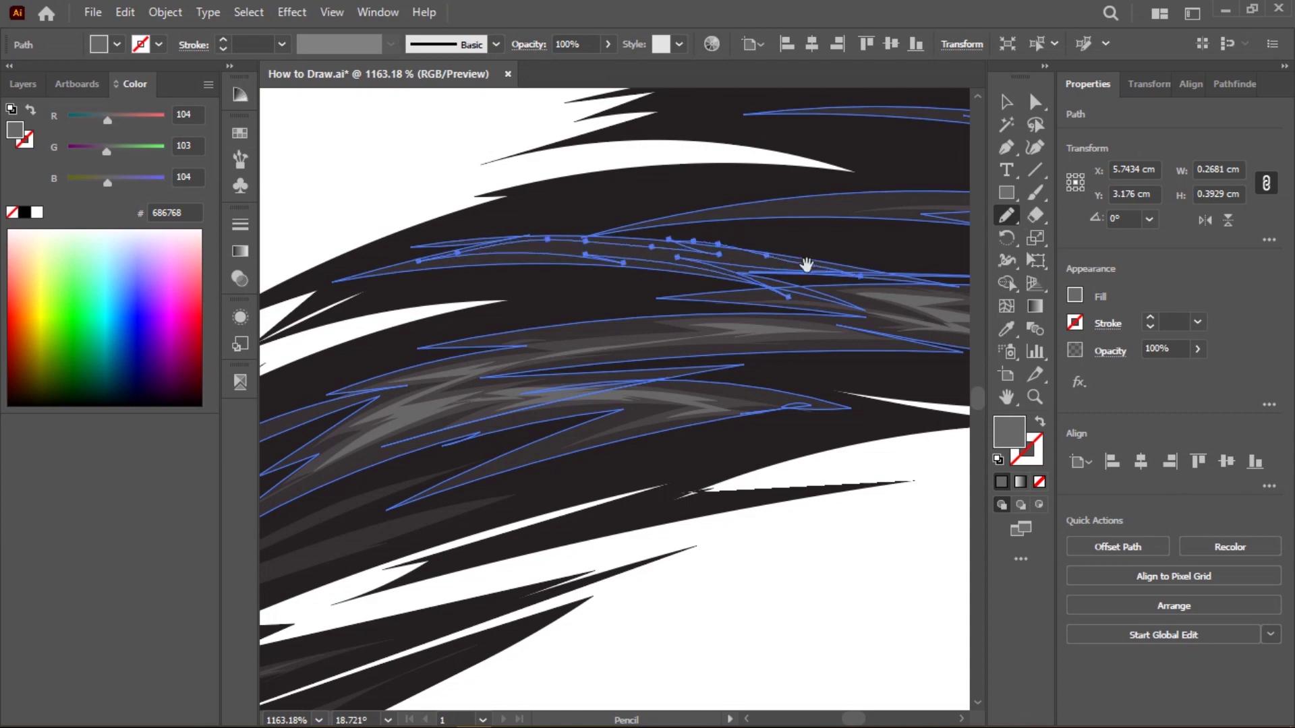
scroll(803, 266, up, 2)
Sample the dark grey 494346 from the artwork with the Eyedropper and level the view.
key(i)
scroll(841, 378, up, 1)
scroll(801, 458, up, 1)
scroll(402, 228, down, 3)
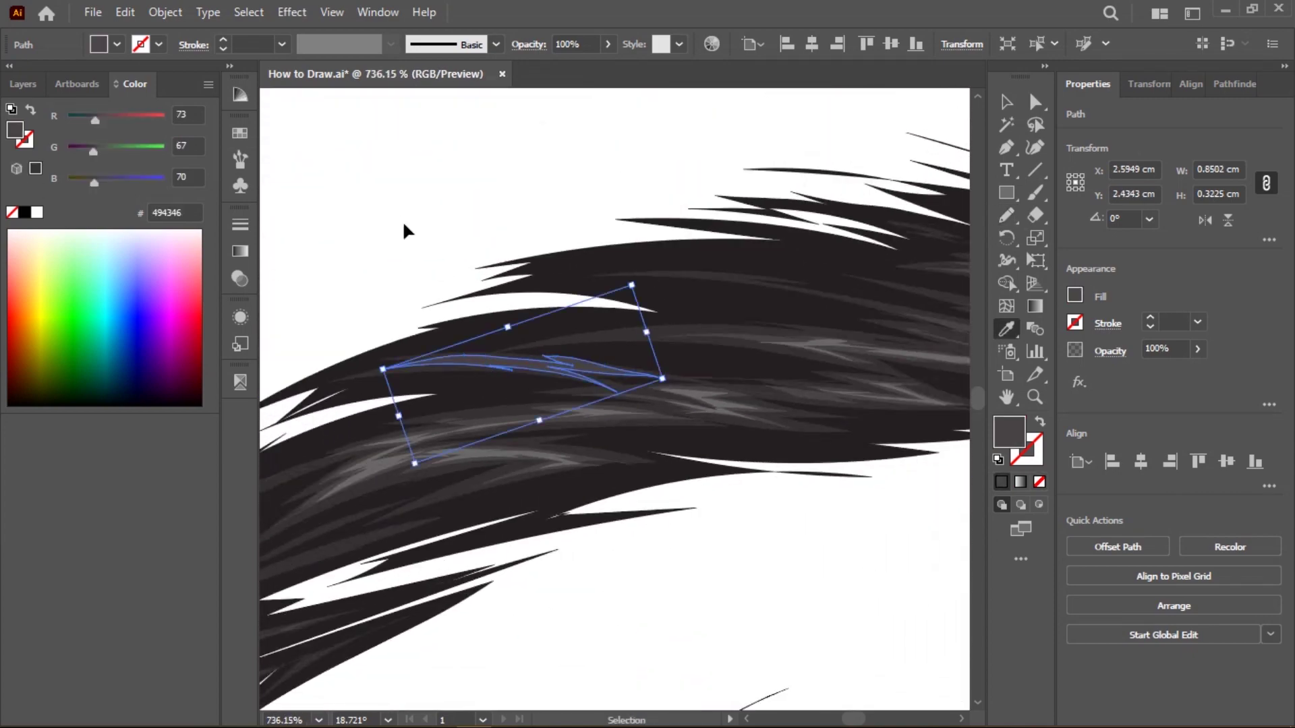
scroll(615, 252, down, 2)
scroll(524, 257, down, 2)
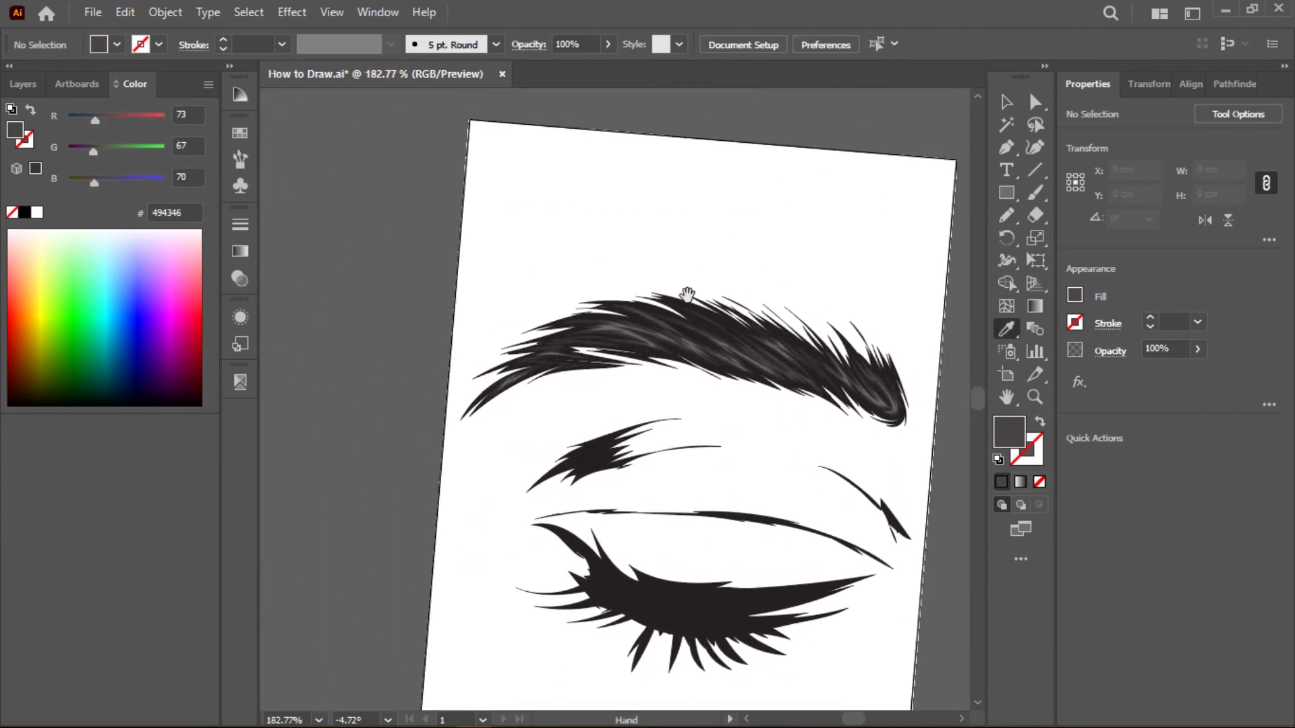
drag(433, 221, 579, 208)
scroll(477, 229, up, 1)
key(n)
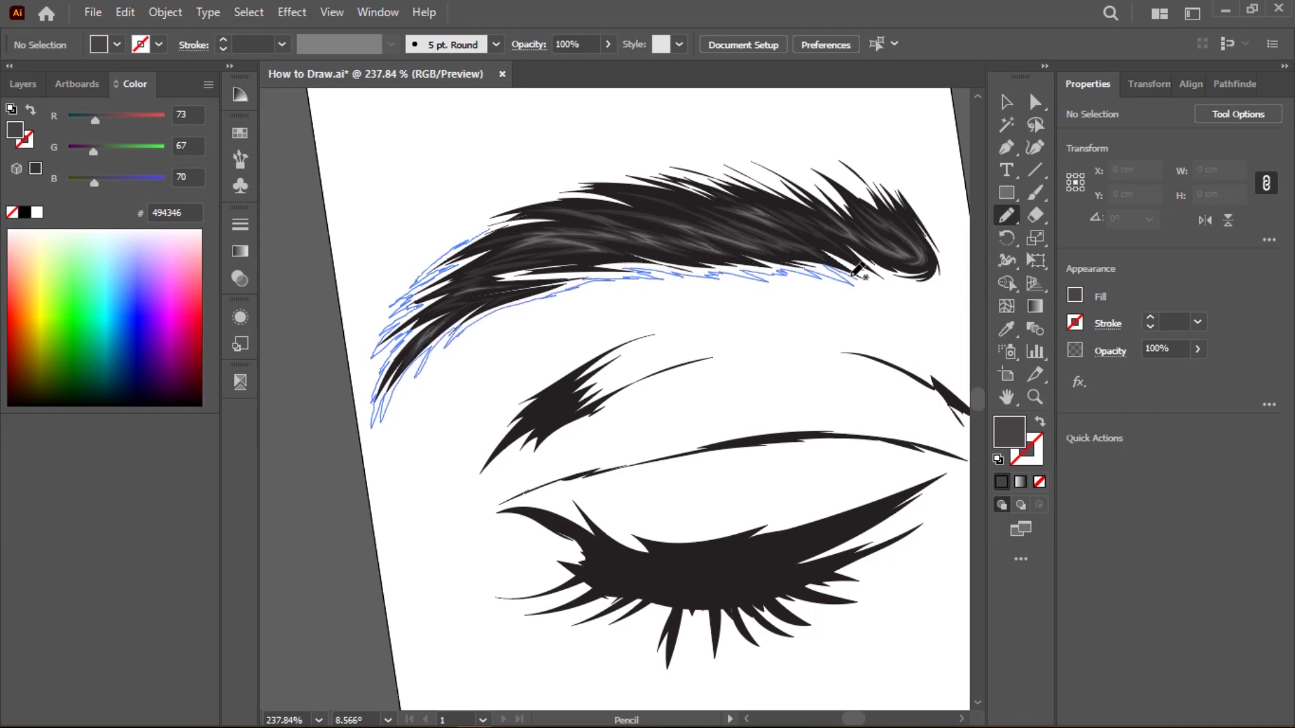
Draw dark-grey strands along the eyebrow's lower edge and redraw those at its front end.
drag(915, 280, 907, 287)
alt+scroll(569, 270, up, 5)
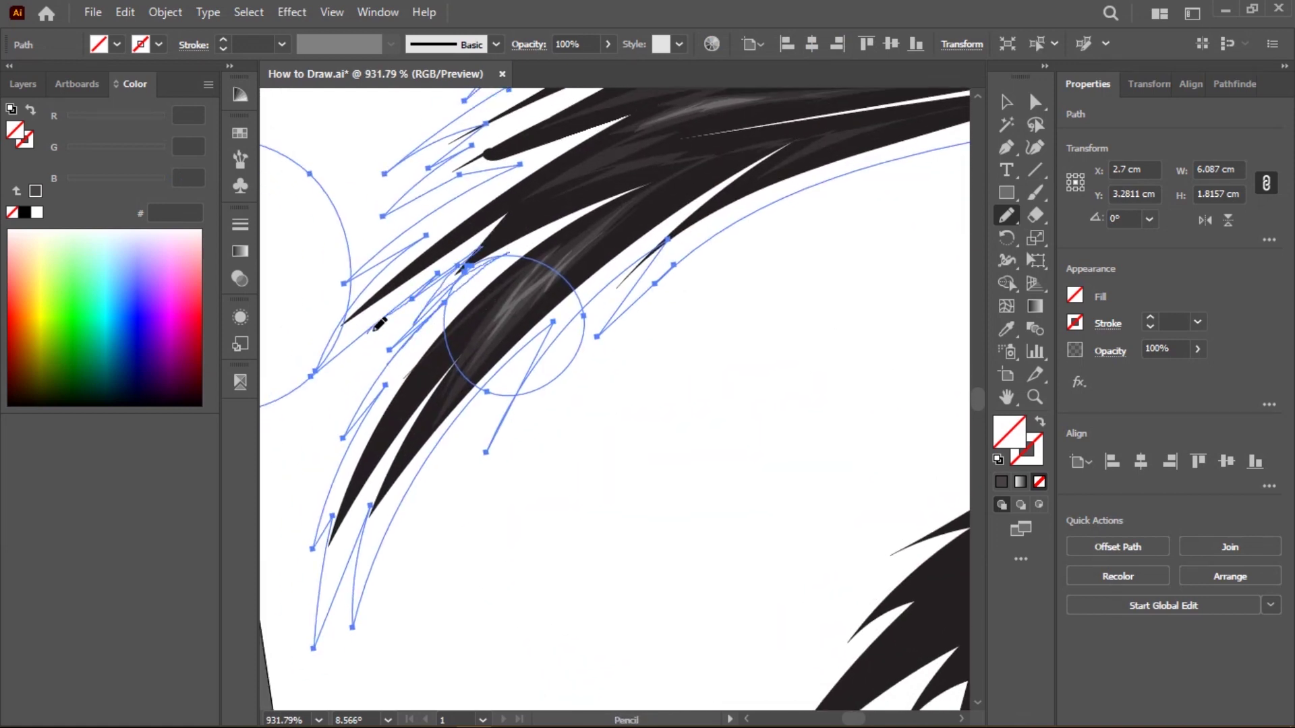
scroll(379, 325, up, 1)
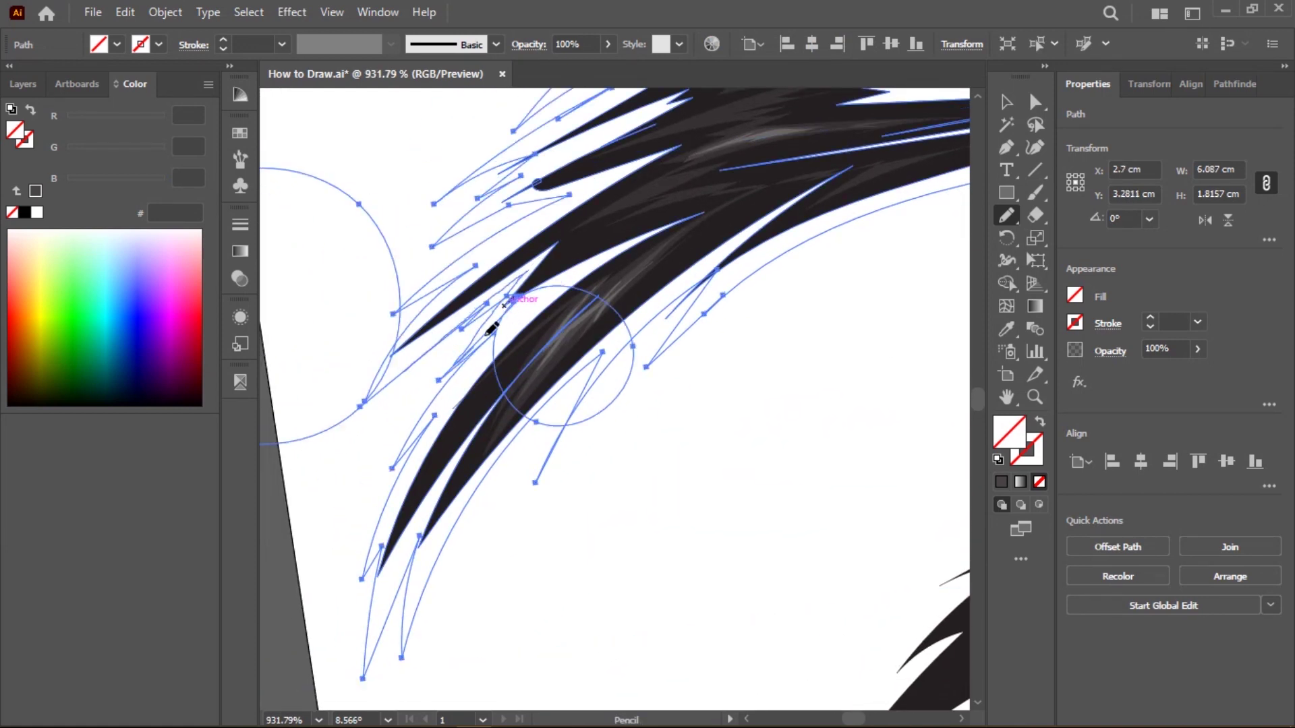
scroll(621, 286, up, 2)
scroll(659, 344, up, 2)
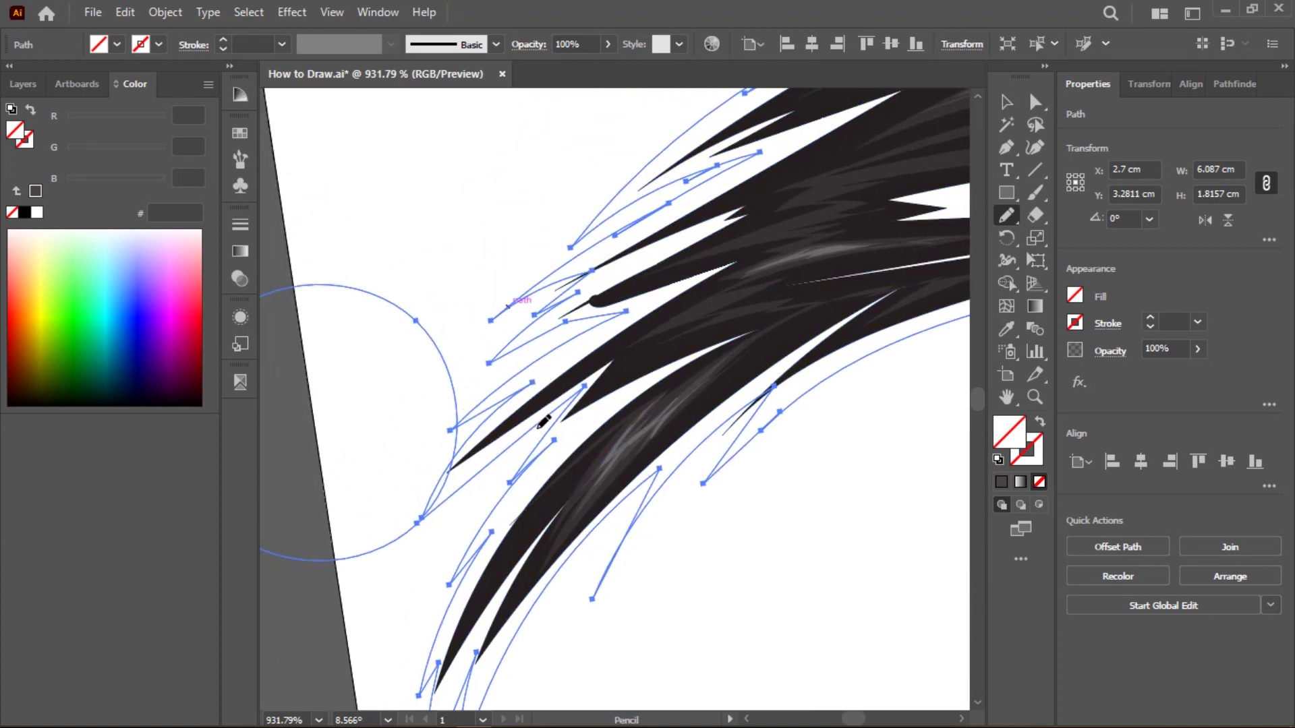
mouse_move(662, 292)
mouse_down()
mouse_move(574, 253)
mouse_move(497, 375)
mouse_move(555, 318)
mouse_move(375, 352)
mouse_move(668, 281)
mouse_move(639, 297)
mouse_up()
scroll(705, 230, down, 2)
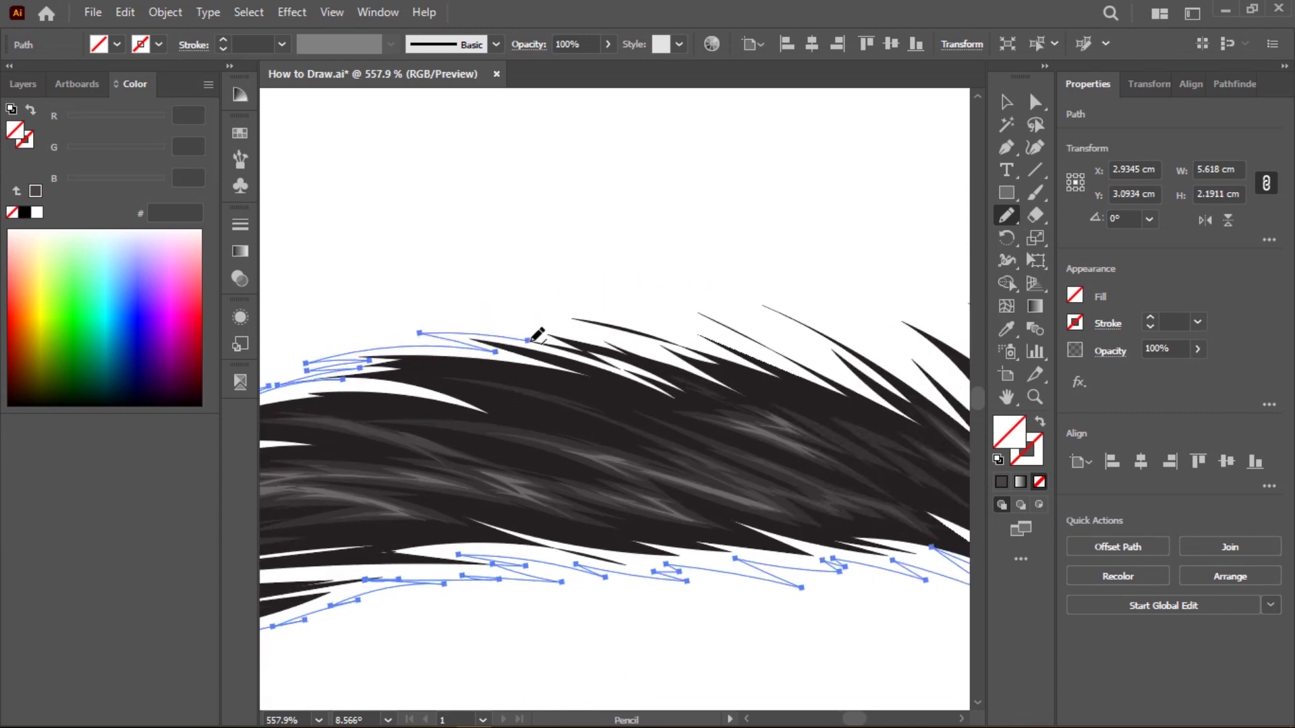
Add strands along the eyebrow's top edge, wrapping around its curved tail.
drag(512, 332, 616, 324)
mouse_move(529, 310)
mouse_down()
mouse_move(702, 346)
mouse_move(794, 341)
mouse_up()
scroll(737, 284, down, 3)
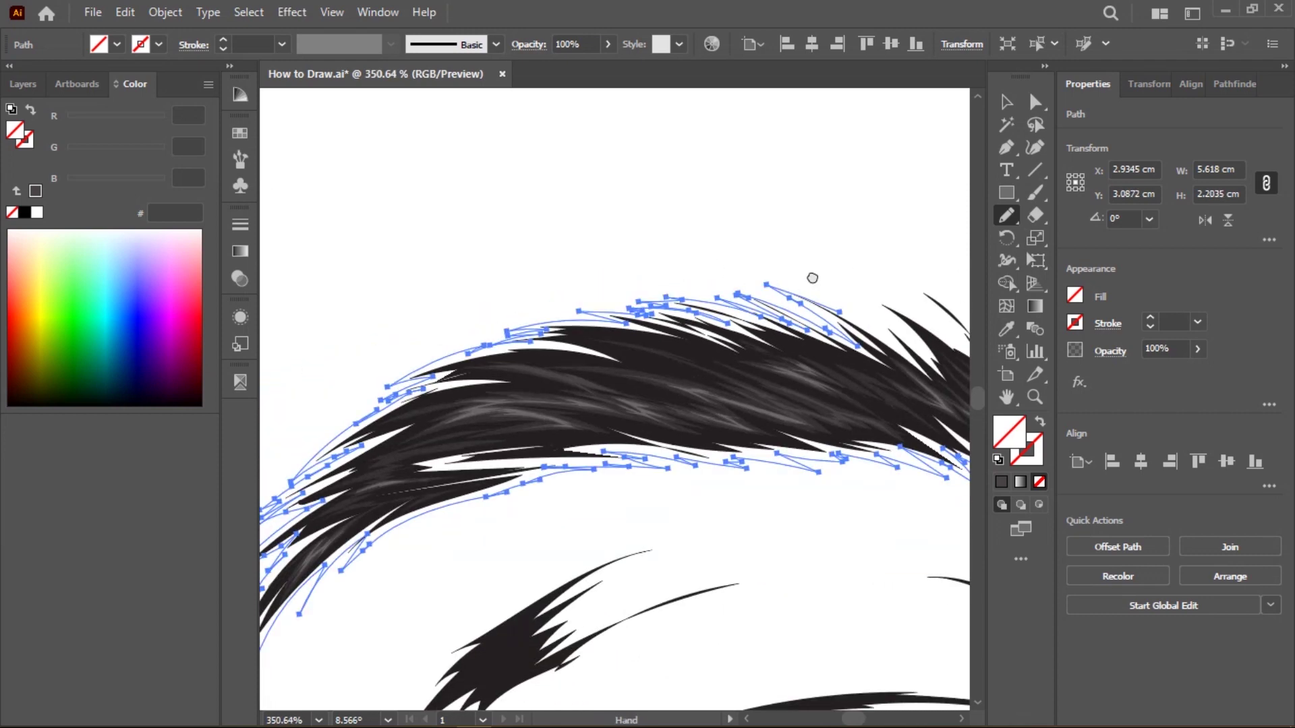
mouse_move(475, 325)
mouse_down()
mouse_move(637, 252)
mouse_move(715, 263)
mouse_move(759, 288)
mouse_move(753, 362)
mouse_up()
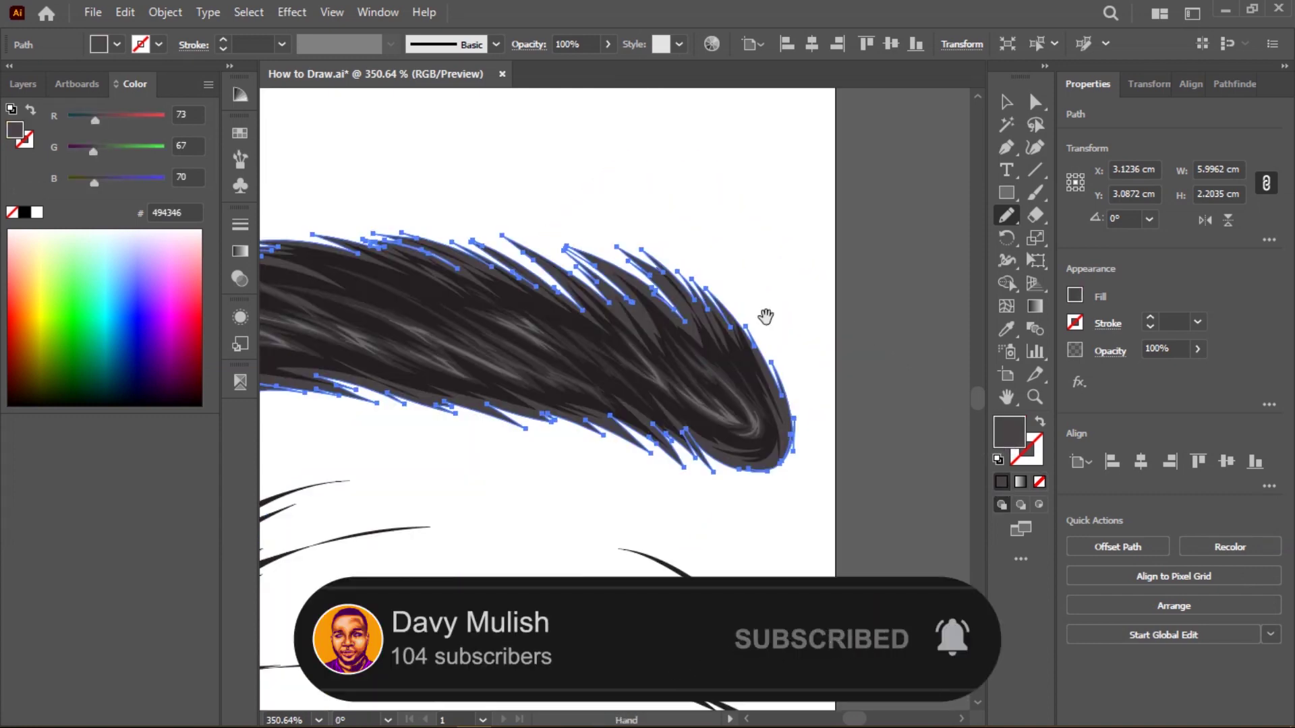
Select the eyebrow's edge-strand path and recolour it black.
key(v)
click(856, 167)
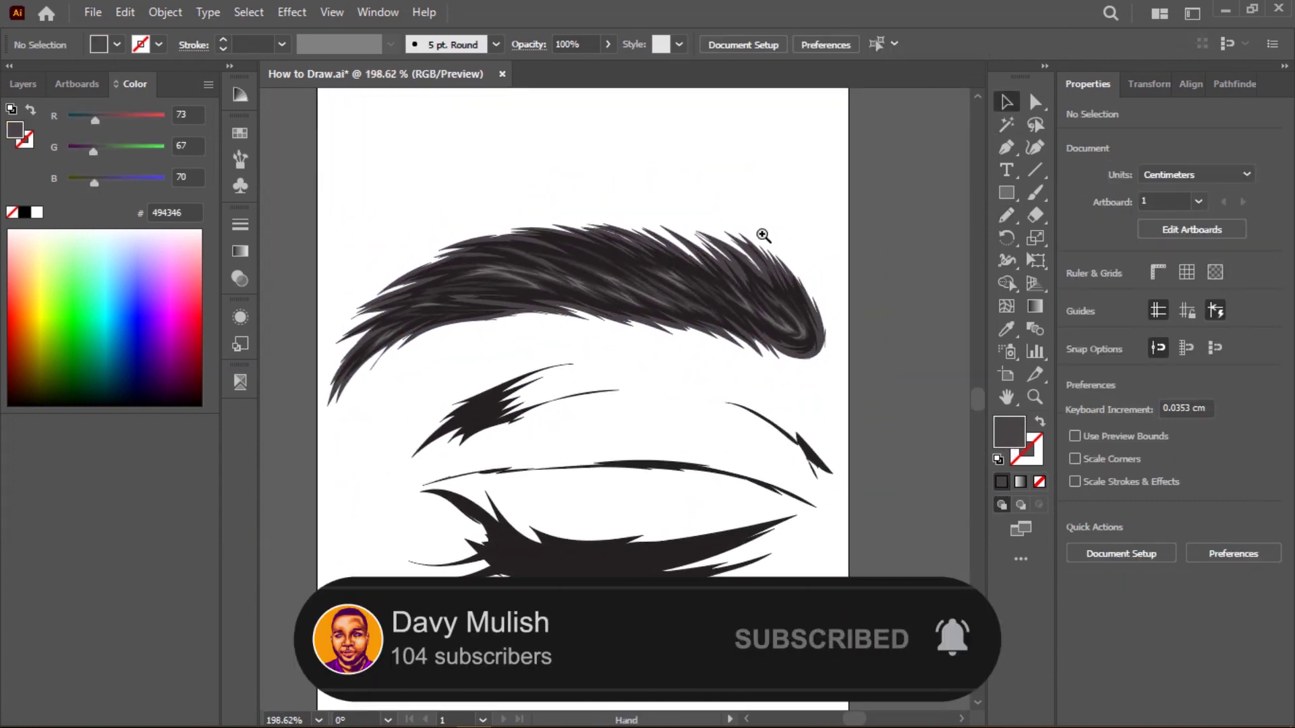
click(750, 266)
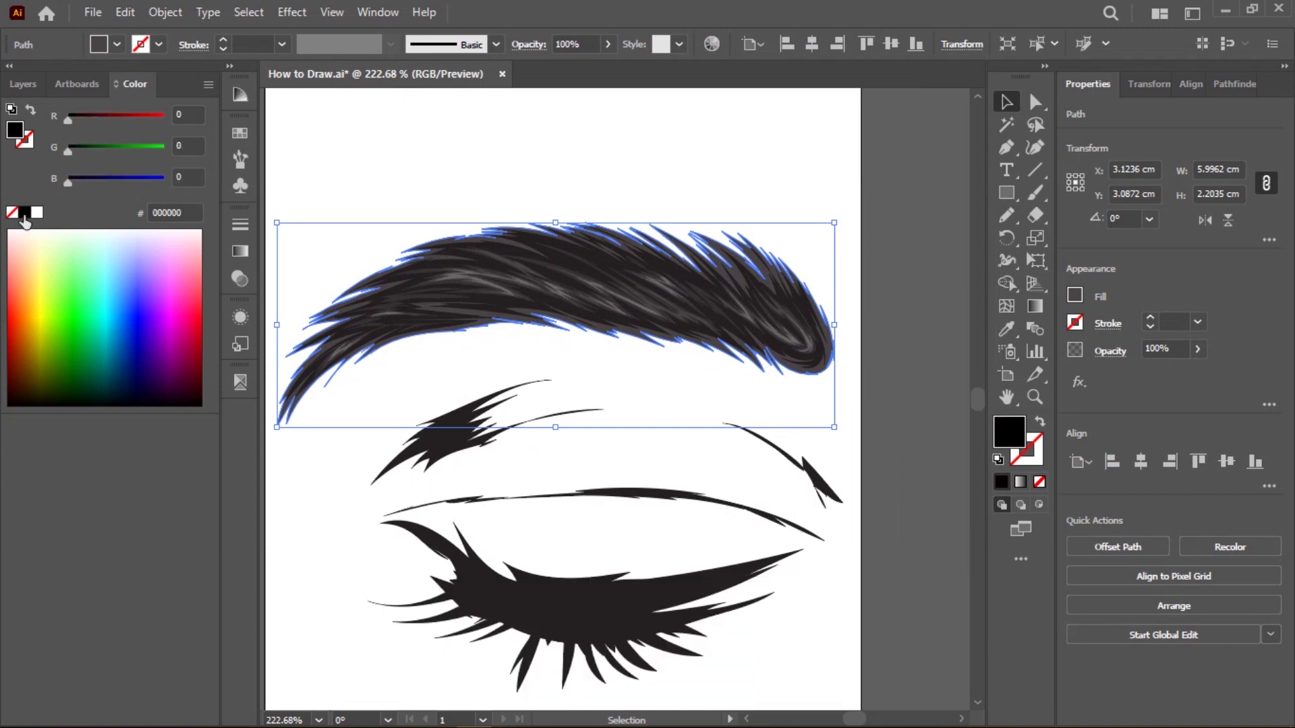
click(739, 197)
Select the whole eyebrow group and zoom in on the eye drawing.
scroll(829, 220, down, 2)
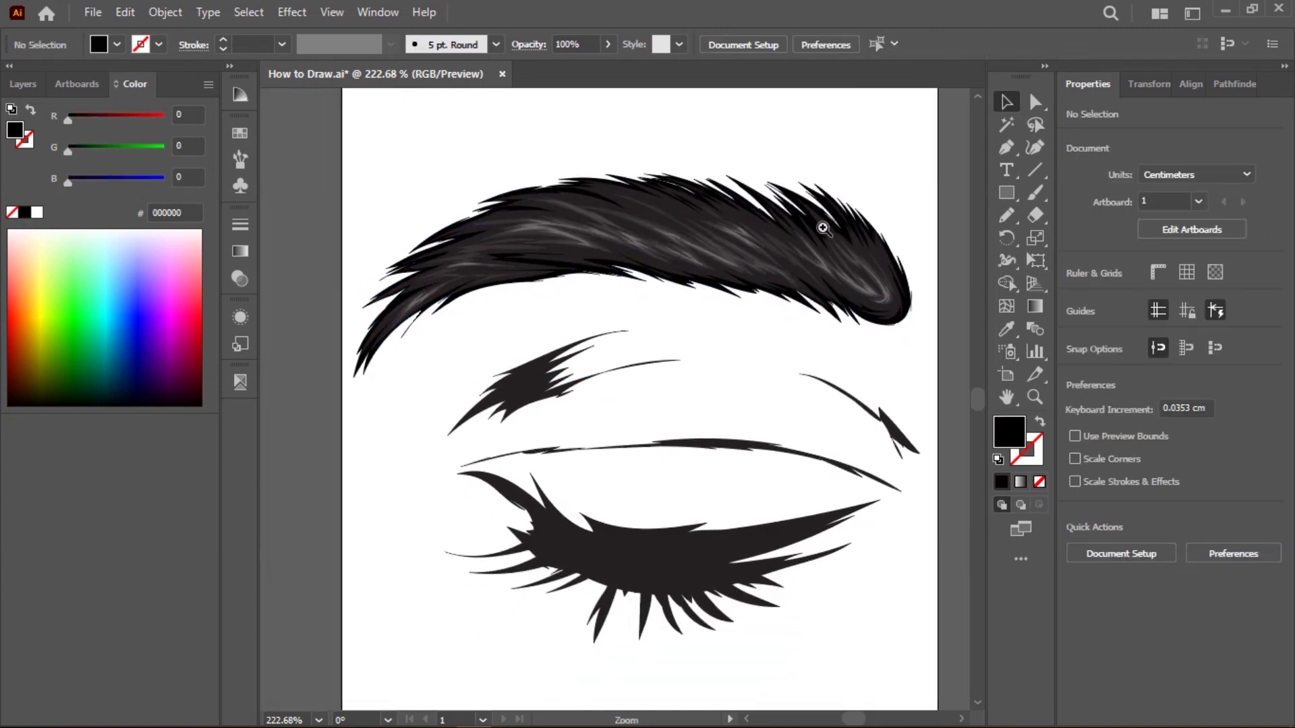
drag(830, 220, 771, 309)
scroll(771, 308, down, 1)
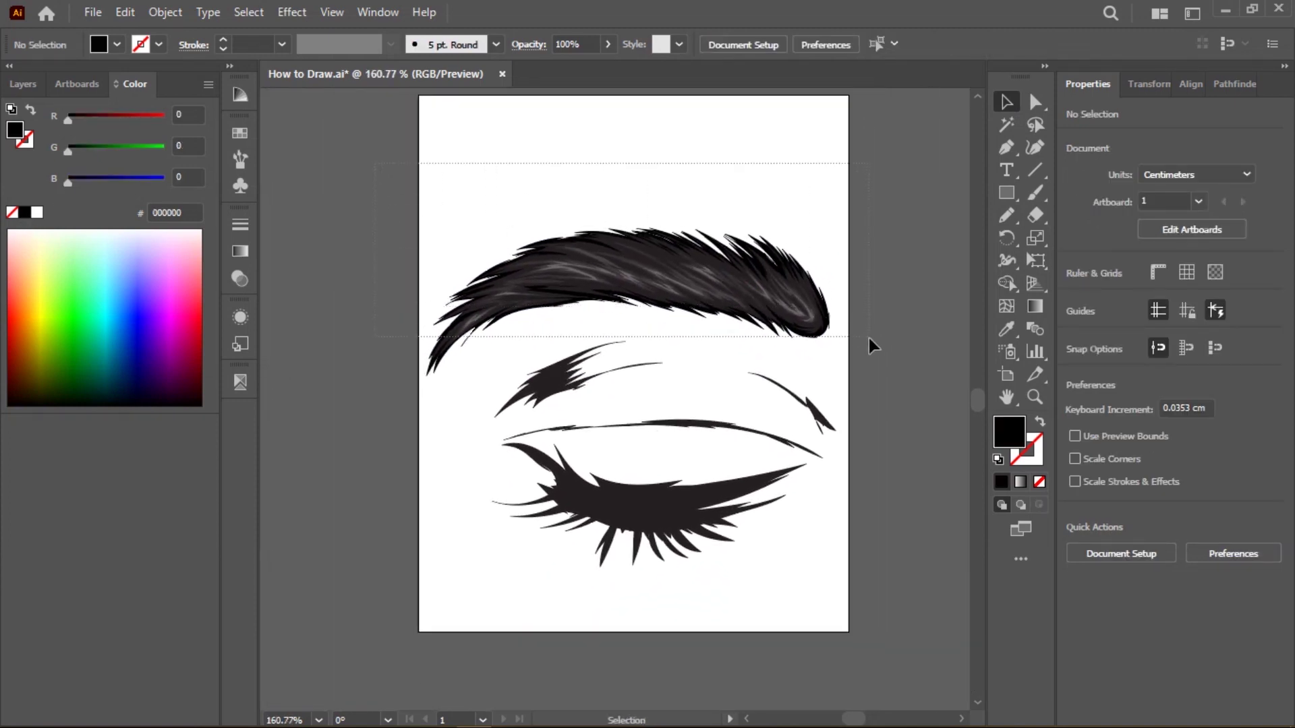
key(ctrl+a)
click(665, 251)
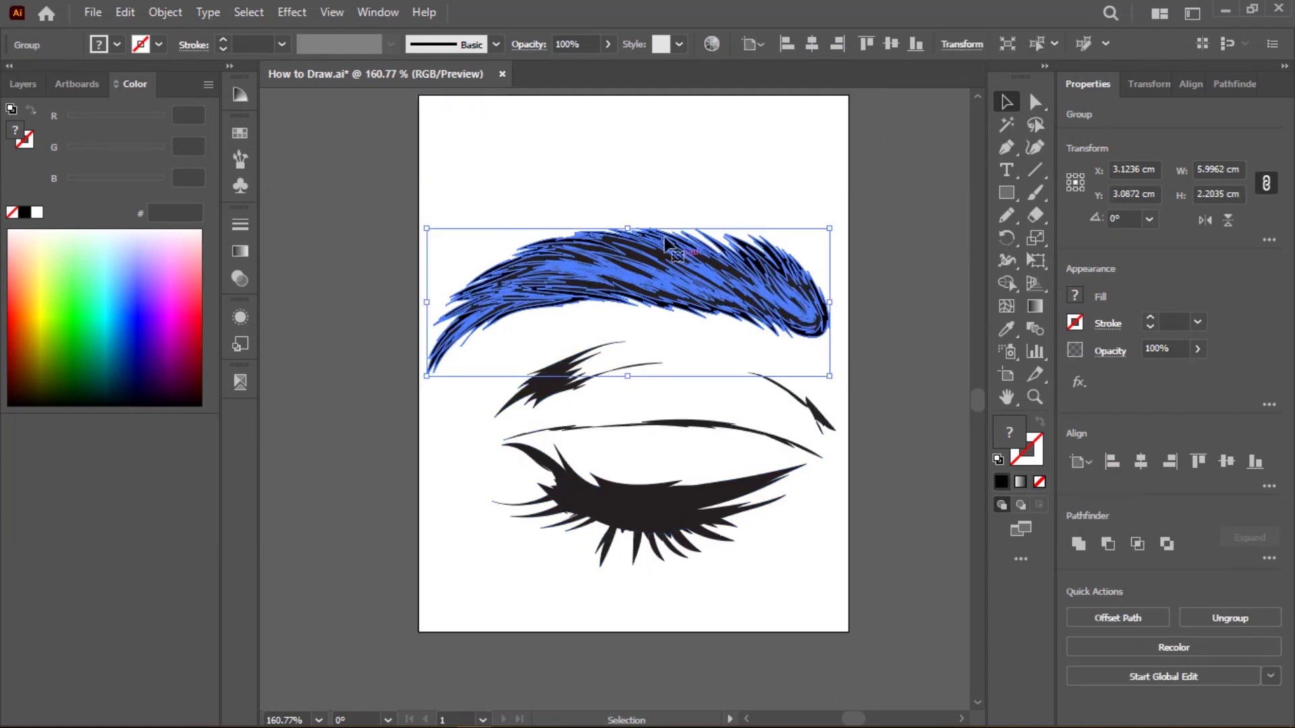
key(ctrl+shift+a)
key(z)
click(699, 204)
drag(698, 204, 757, 269)
Move the white rectangle out of its group and hide the eyelid and lash artwork.
click(23, 83)
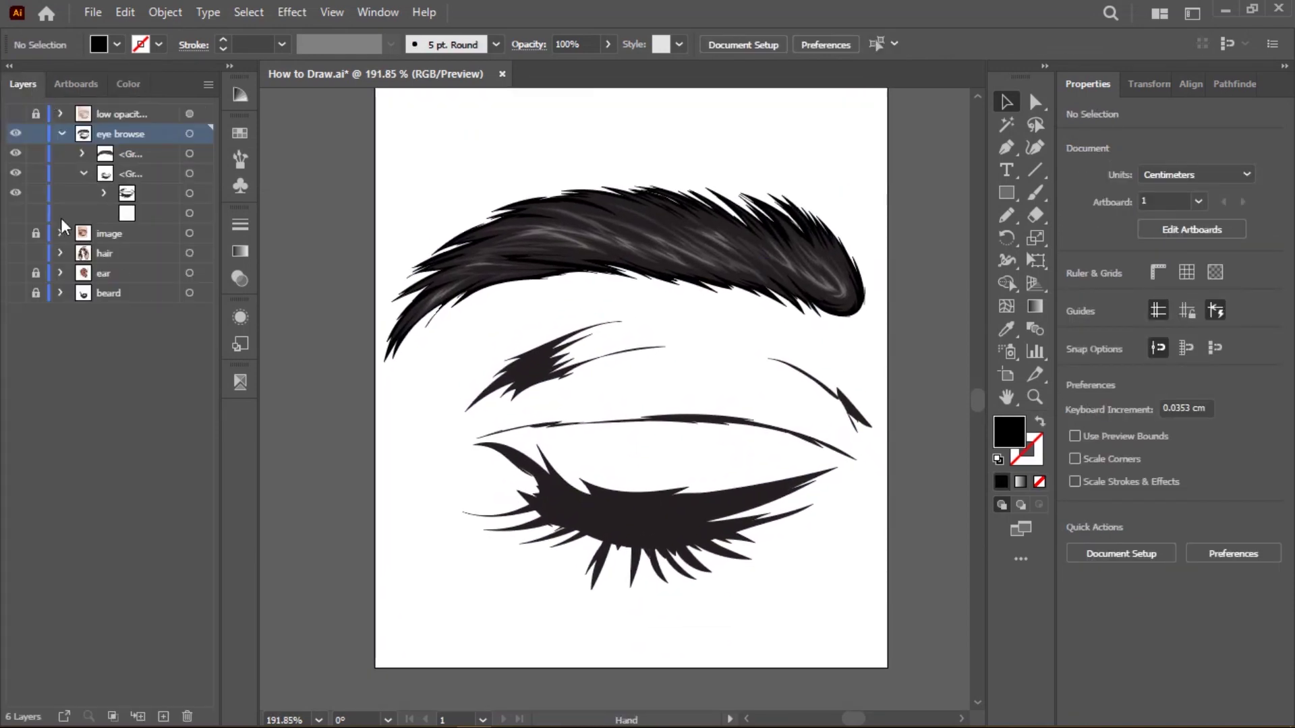
drag(147, 219, 134, 197)
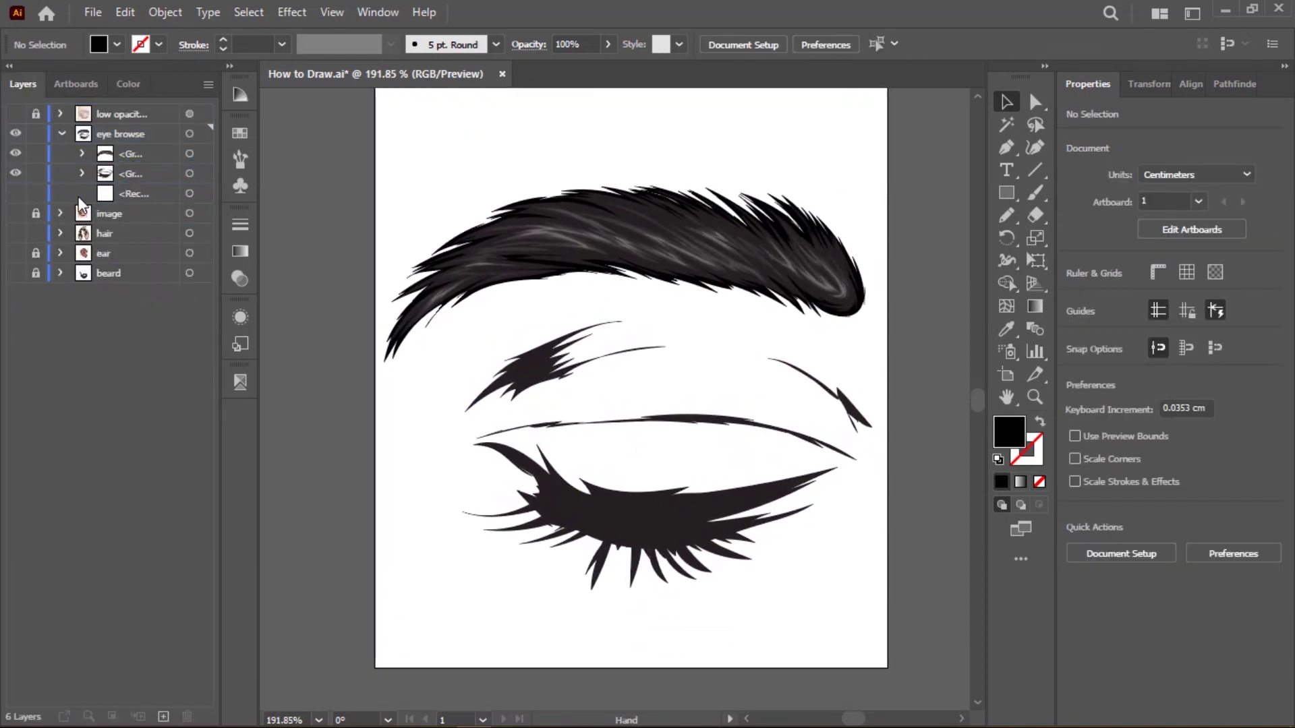
click(15, 193)
click(62, 134)
Show the faded reference photo, compare the eyebrow against it, and hide the white backdrop.
click(15, 113)
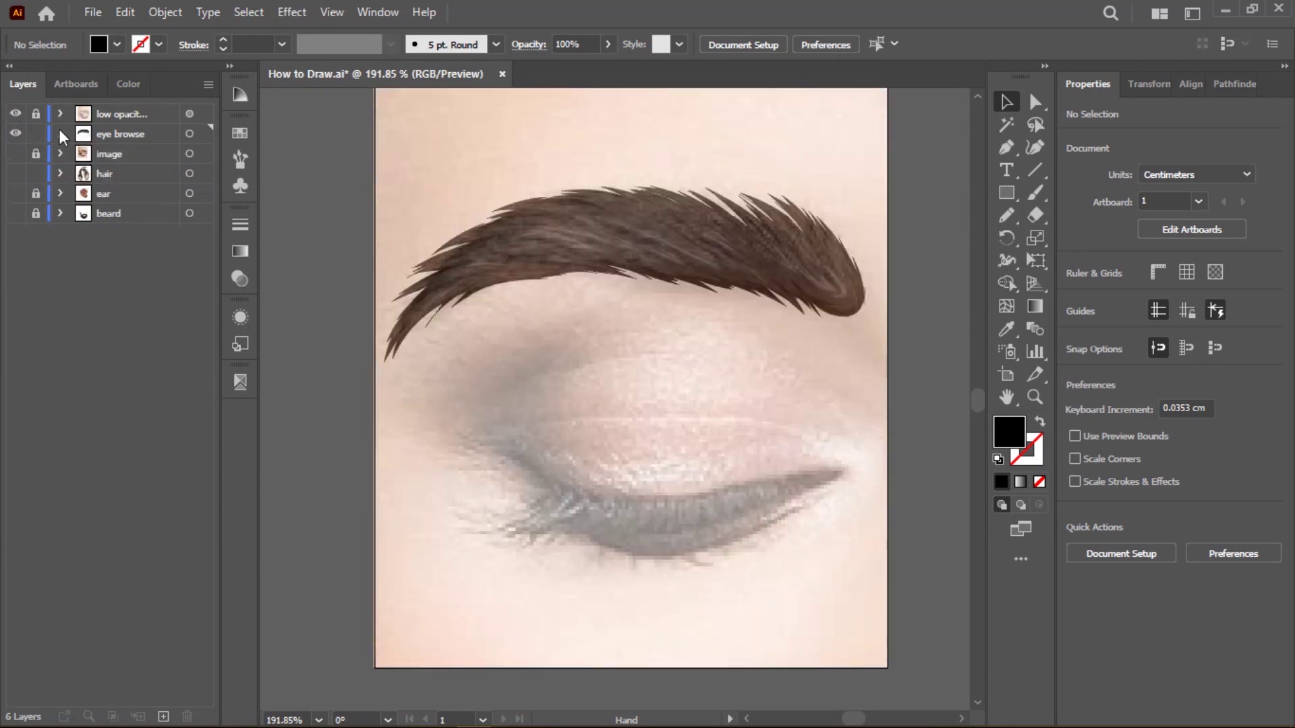
click(60, 134)
click(16, 153)
click(15, 114)
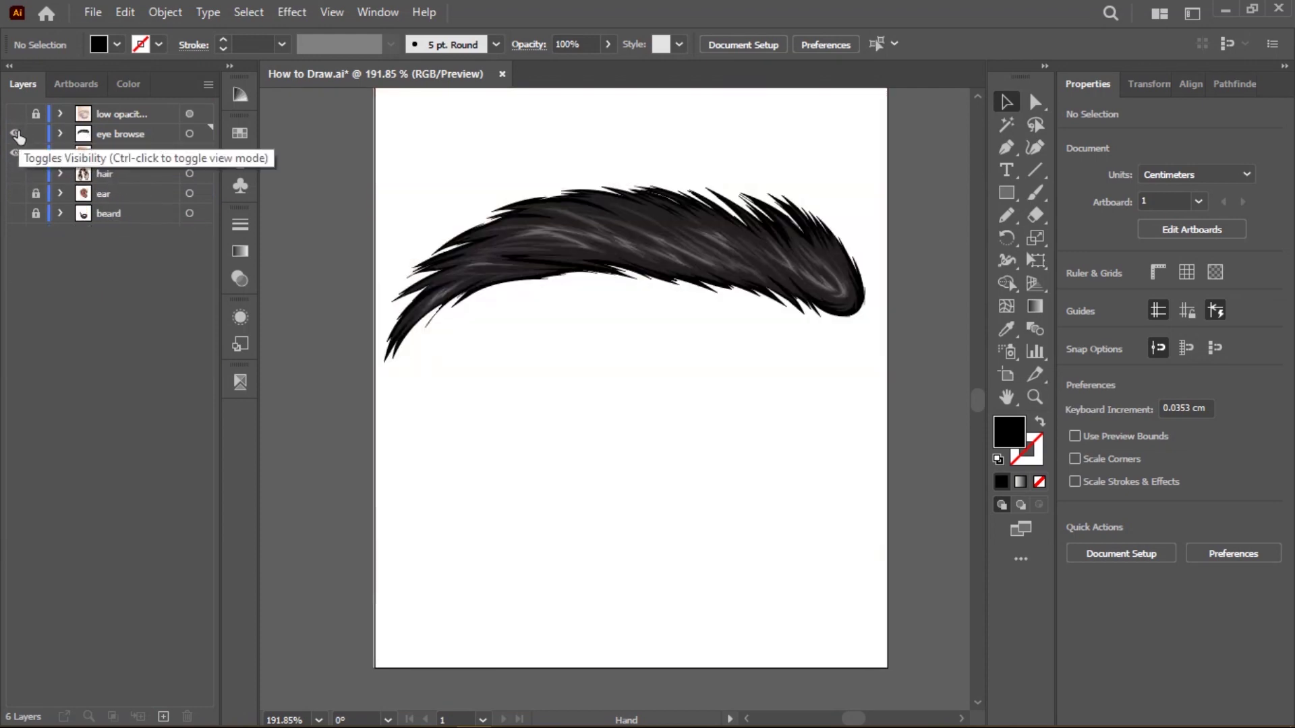
click(60, 134)
click(15, 134)
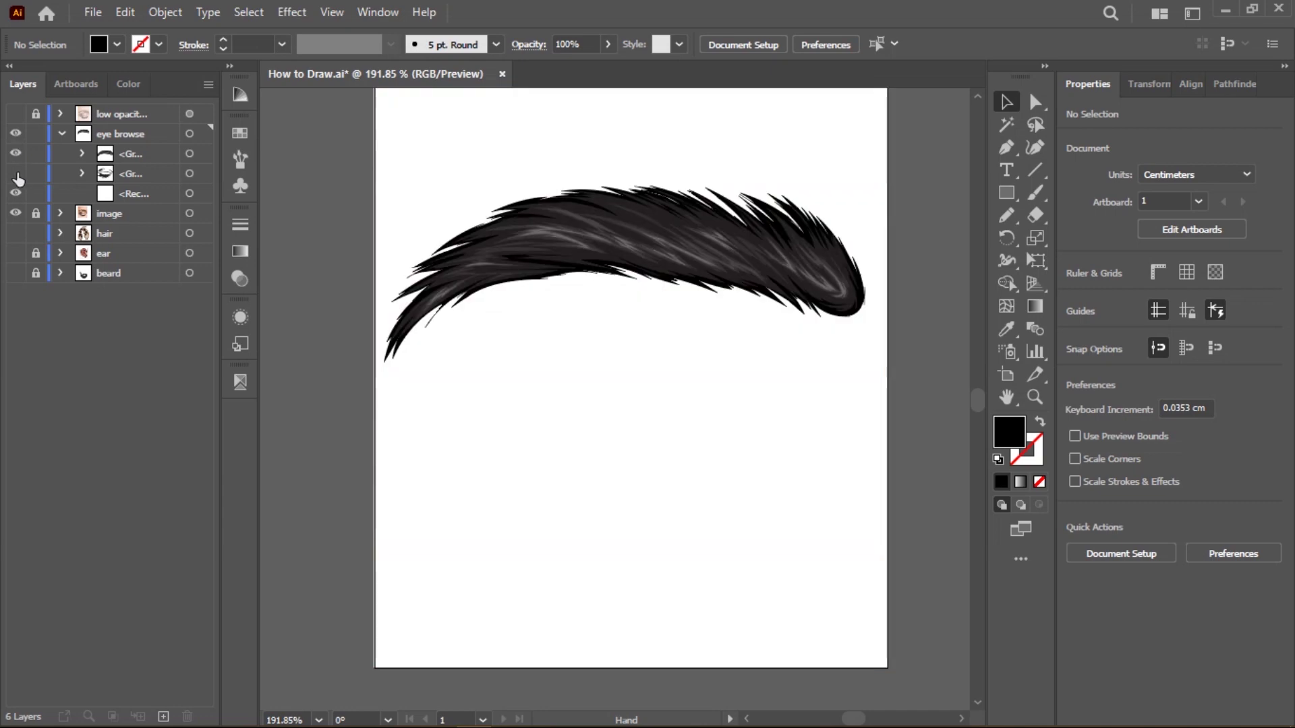
click(15, 194)
Compare the black eyebrow and lashes over the photo, then save the document.
click(17, 135)
click(17, 135)
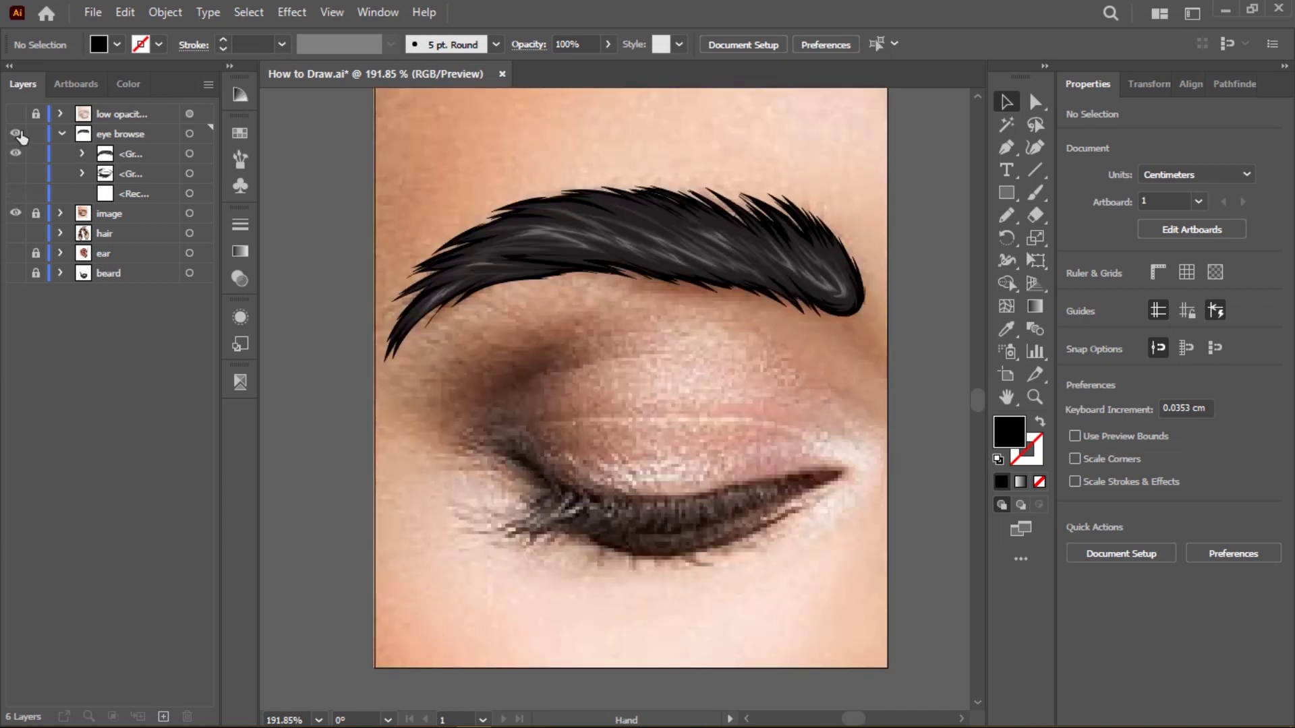
click(17, 134)
click(15, 134)
click(16, 173)
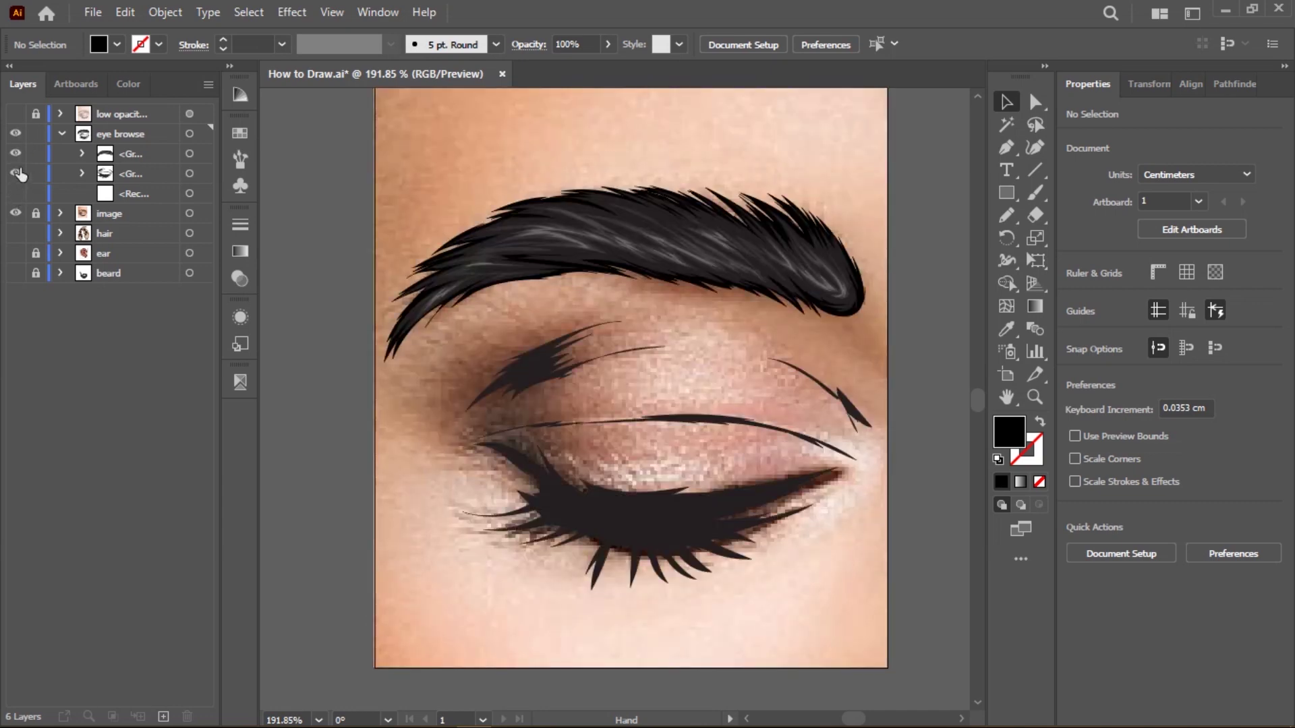
click(16, 114)
click(16, 114)
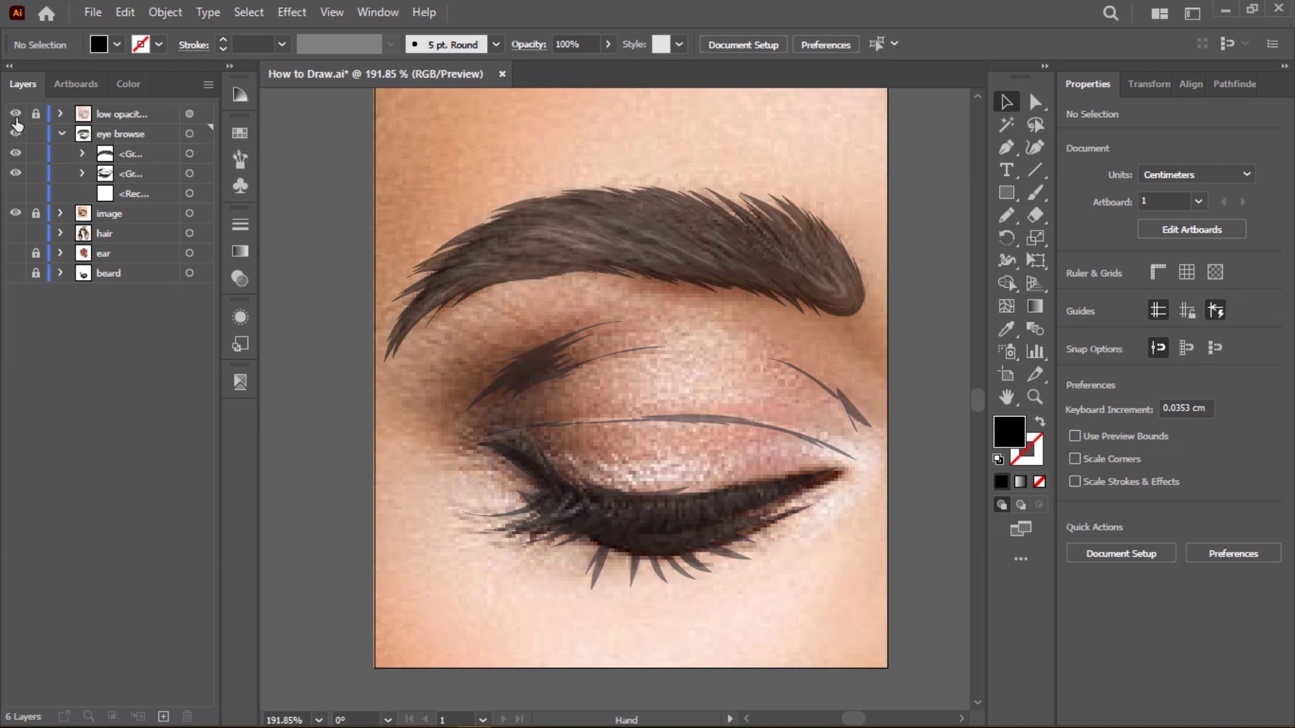
click(16, 115)
scroll(499, 213, down, 1)
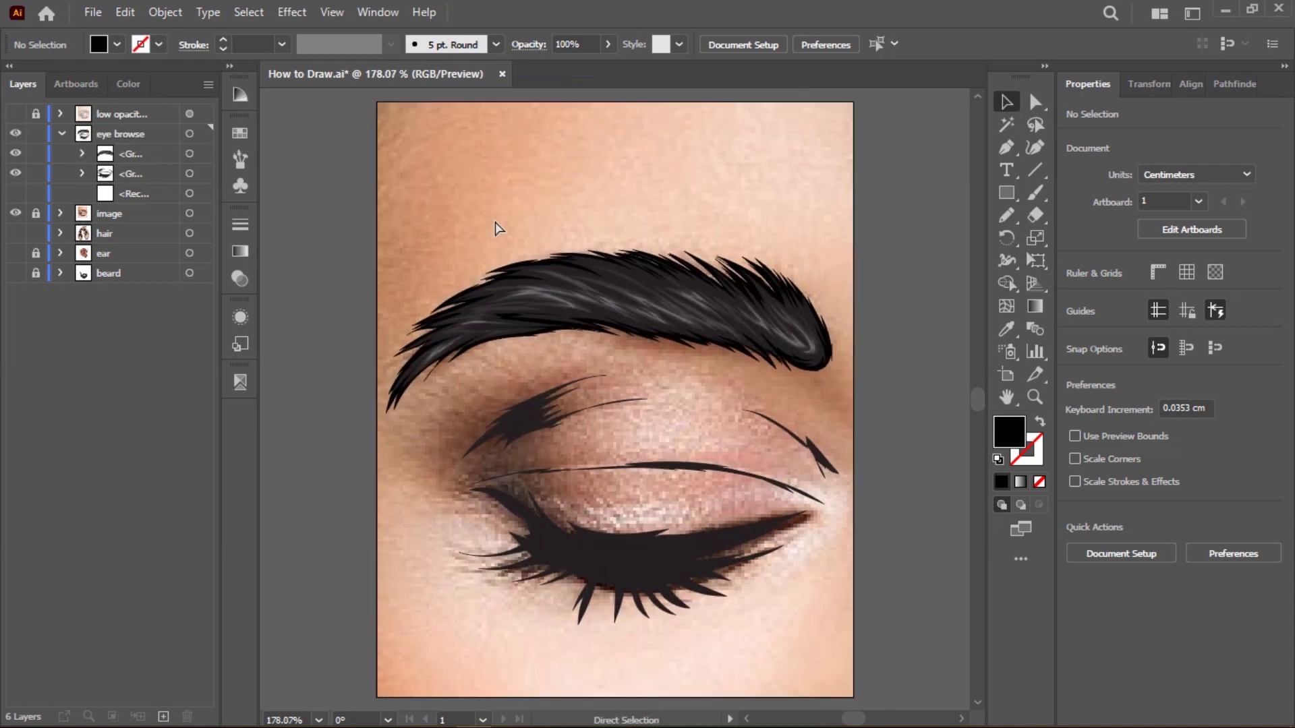
key(ctrl+s)
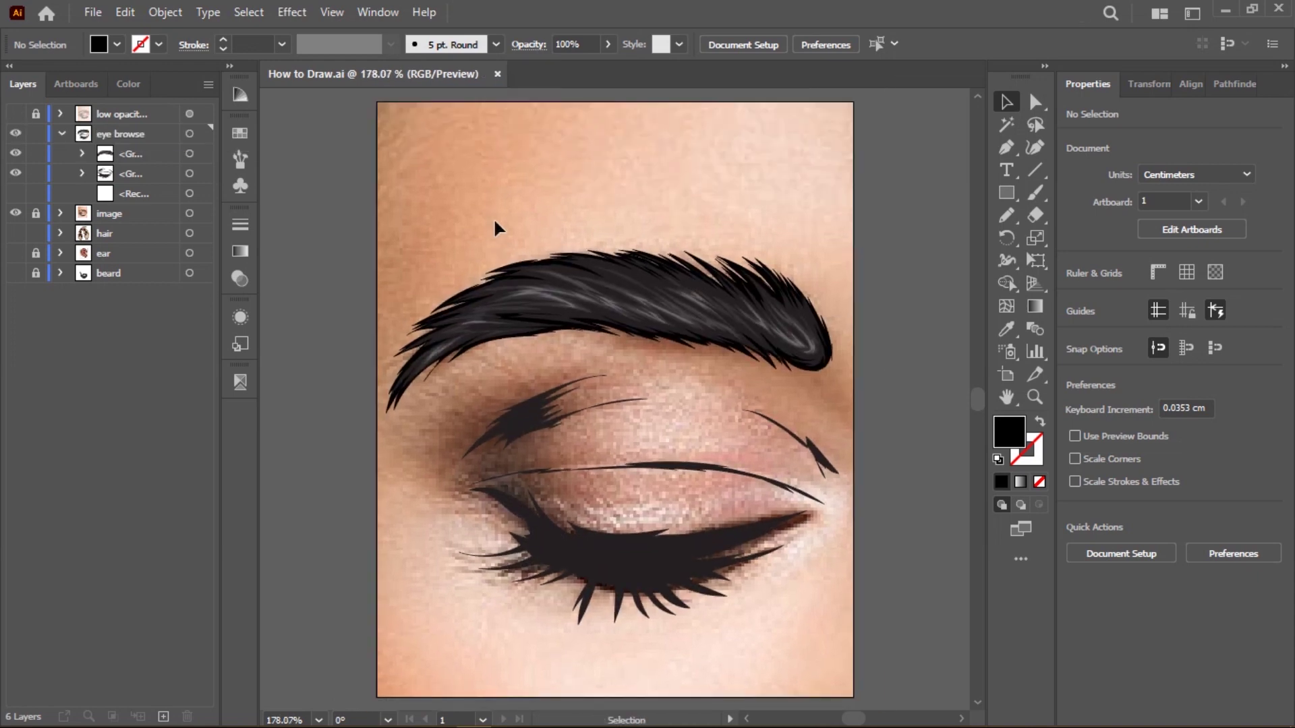